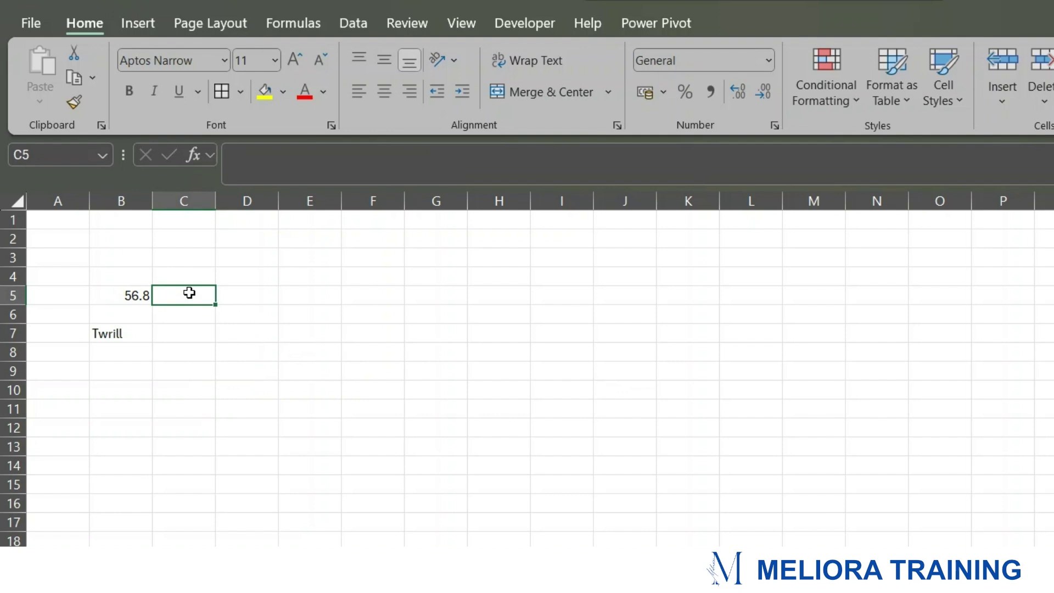
- Enter the formula =IF(B5 < 50, TRUE, FALSE) in cell C5
text(=IF)
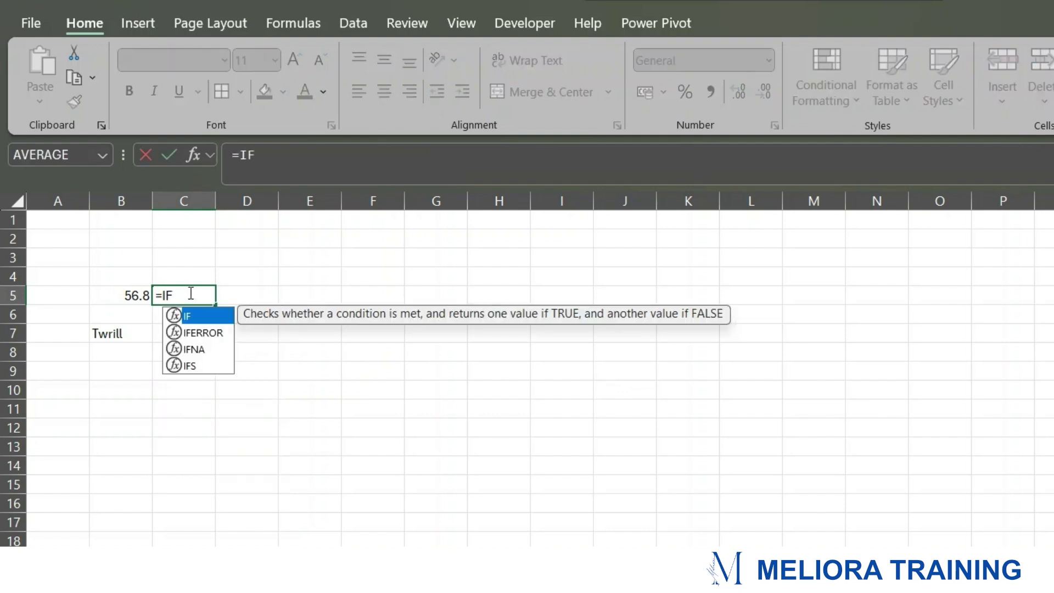
text(()
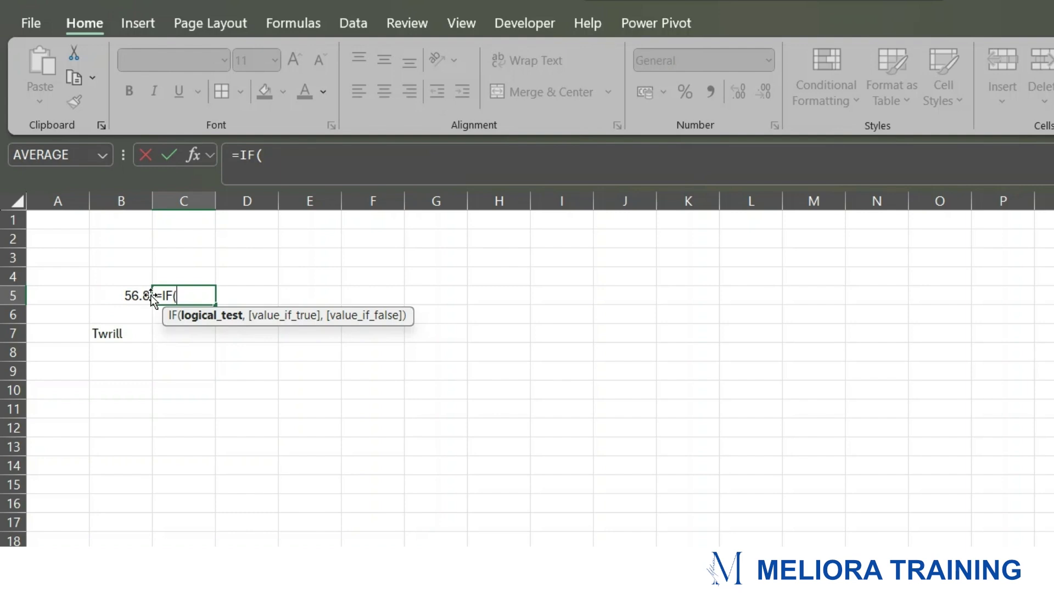
click(120, 294)
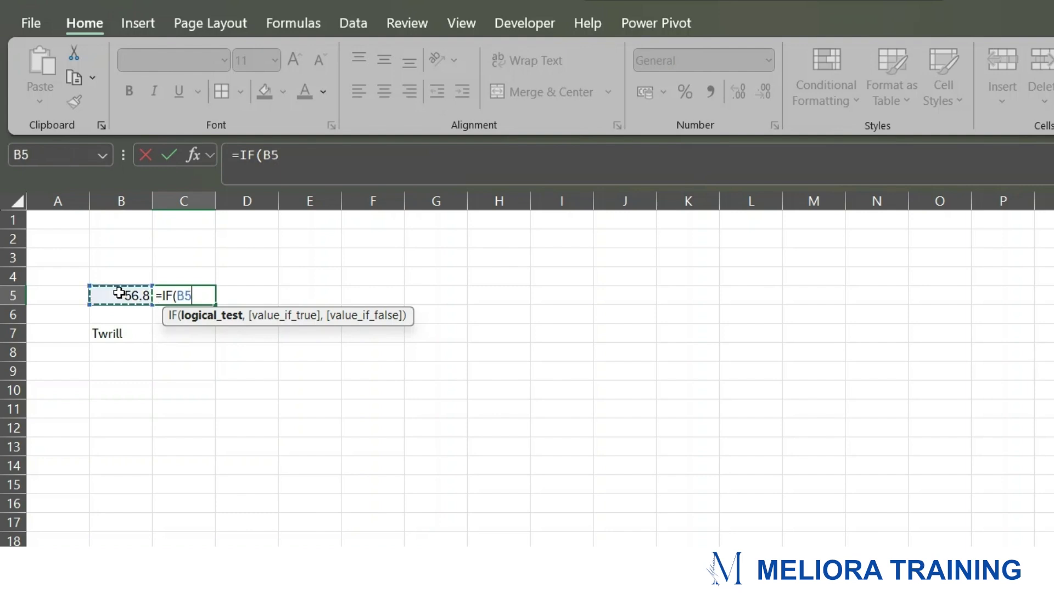
text(< 50)
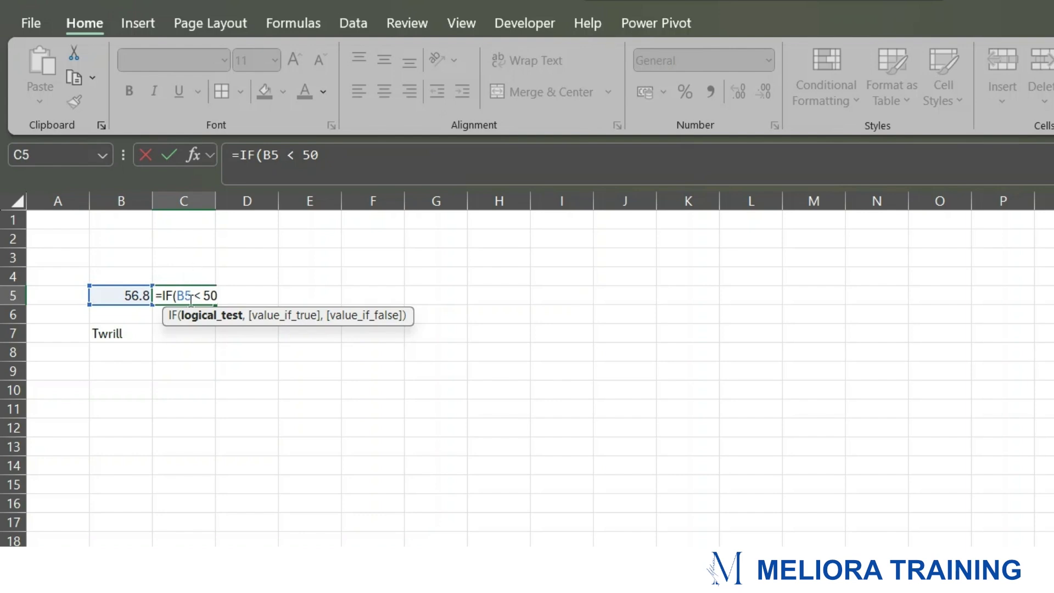
text(,)
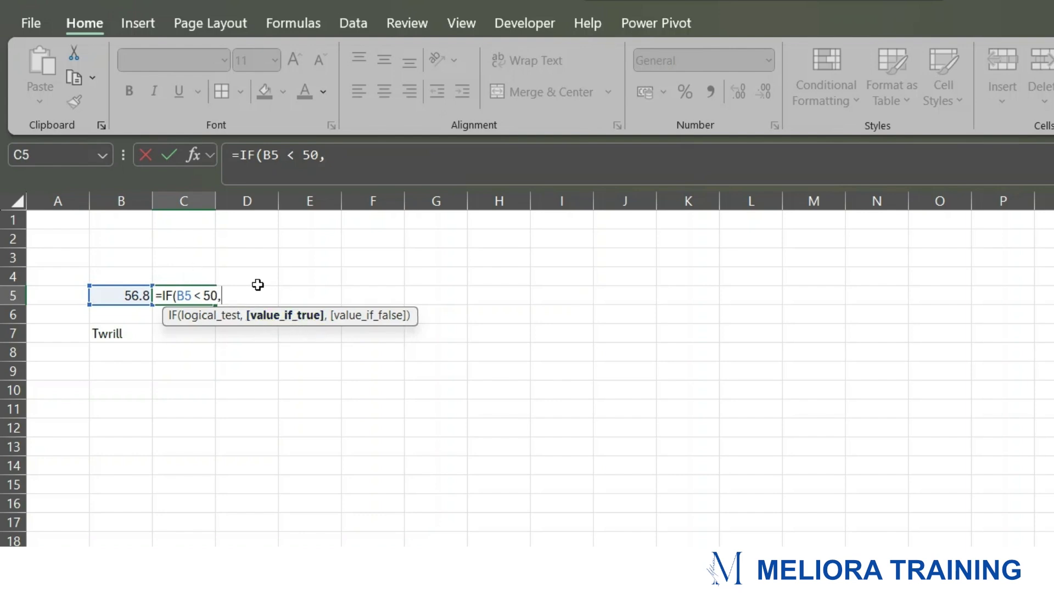
text( TRUE)
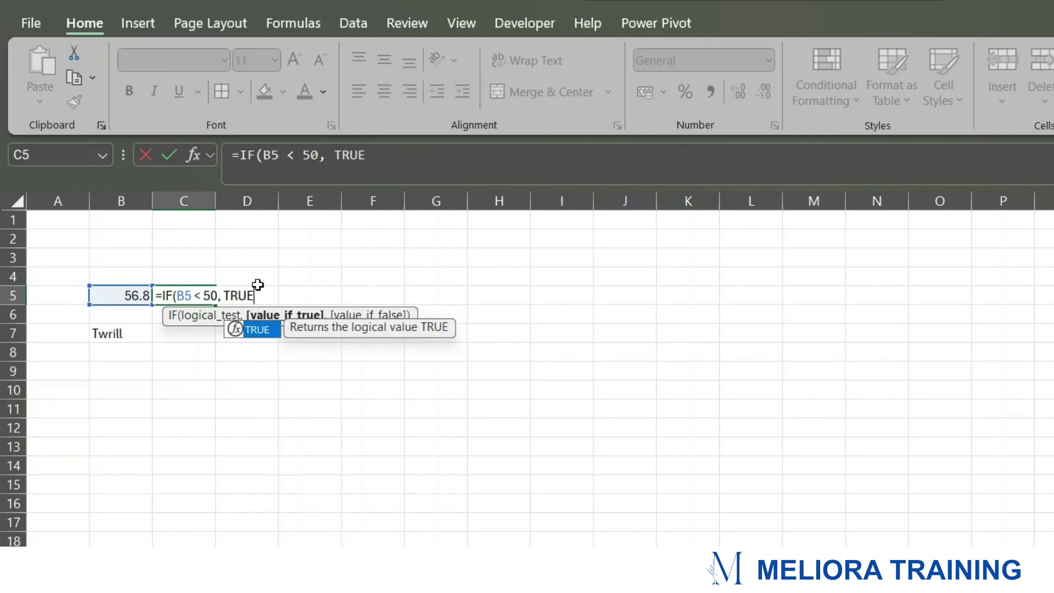
text(,)
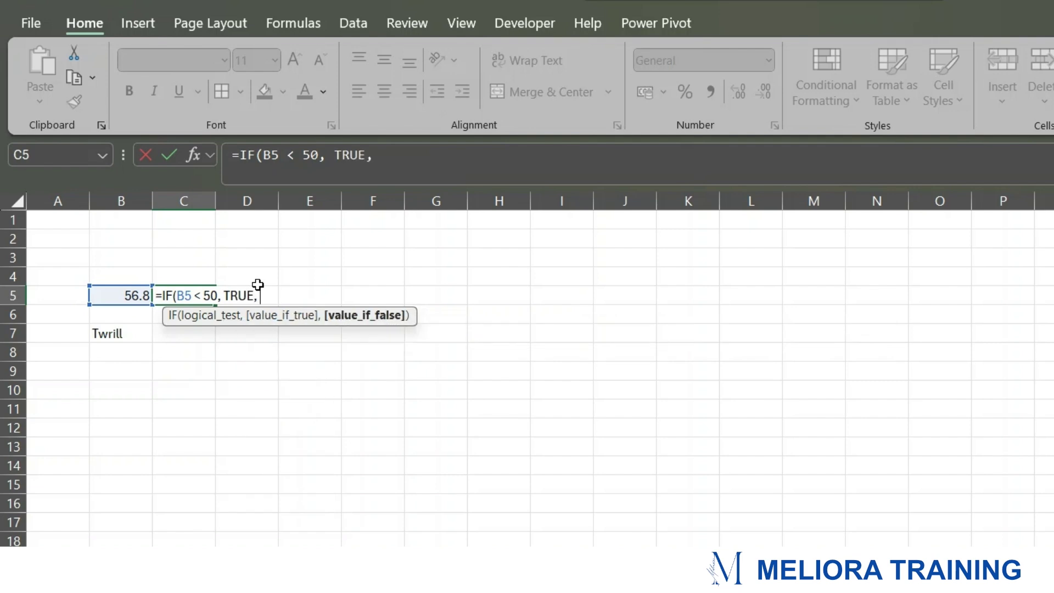
text( FALSE)
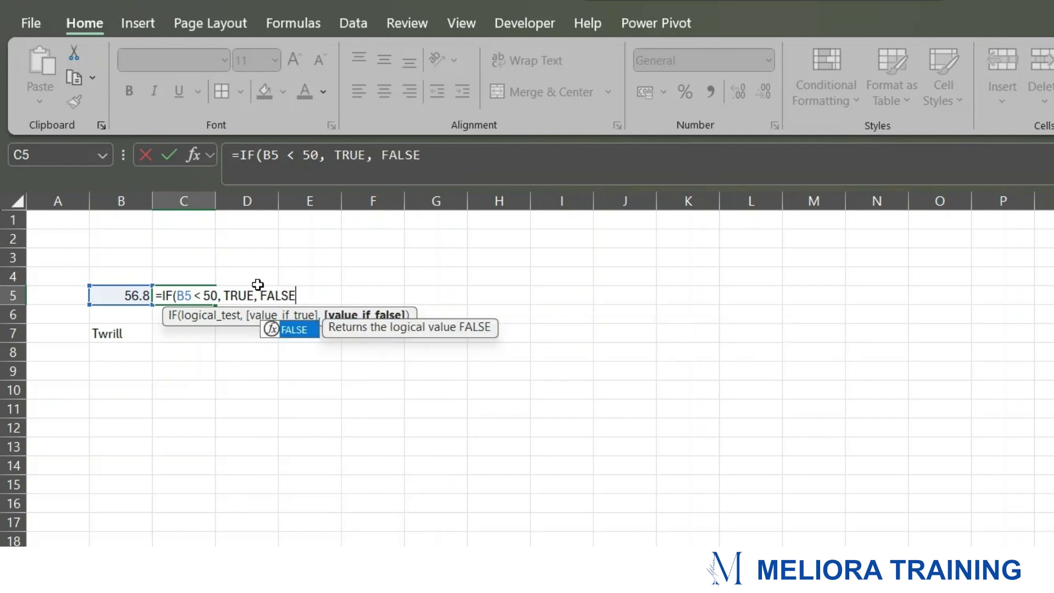
text())
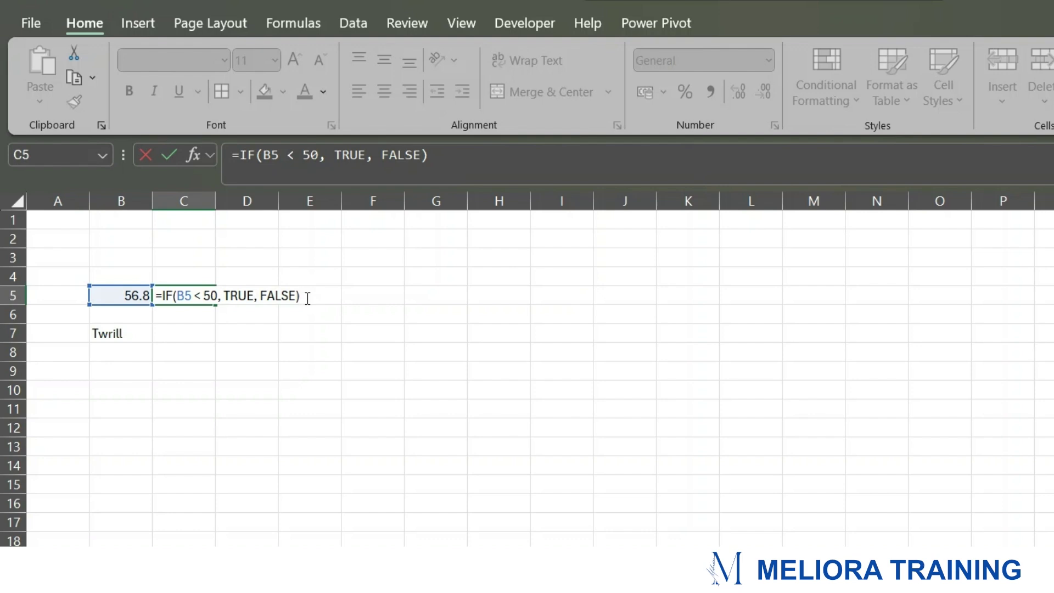
key(Return)
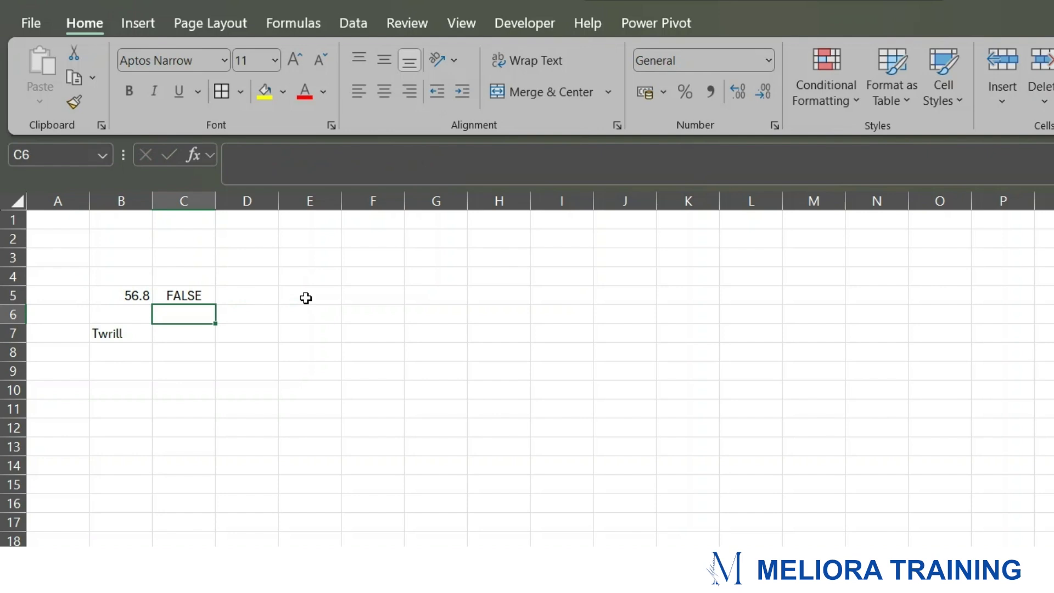
- Check the value in B5 against the IF formula in C5
click(204, 290)
click(124, 298)
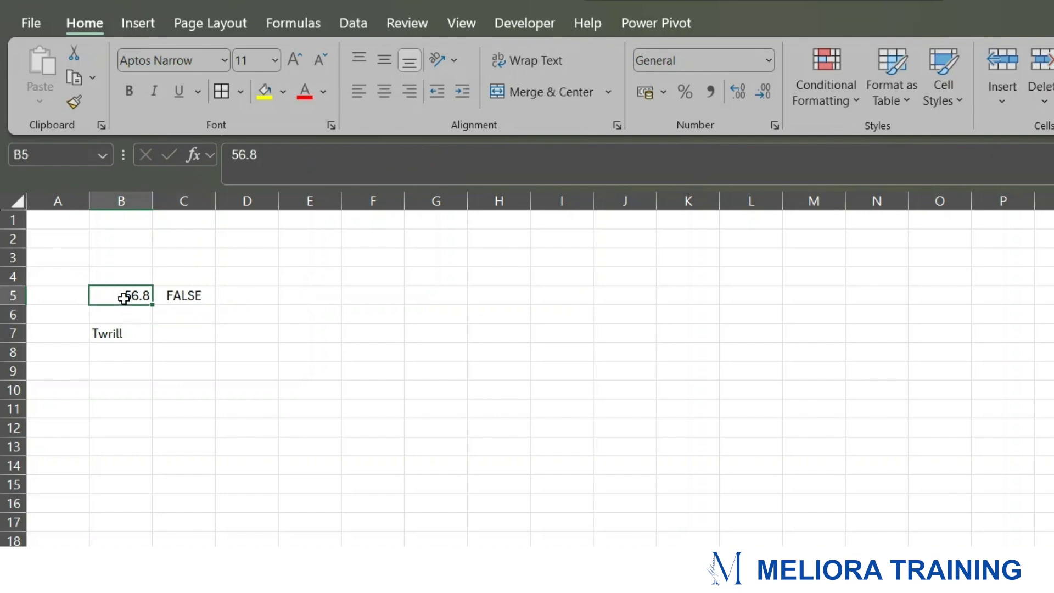
click(202, 297)
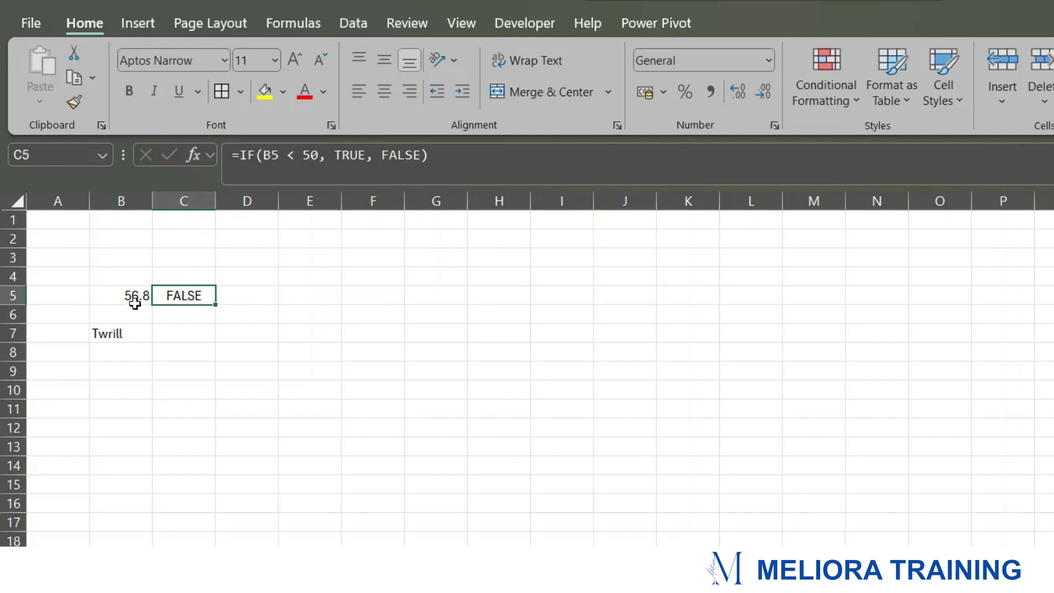
drag(234, 154, 467, 152)
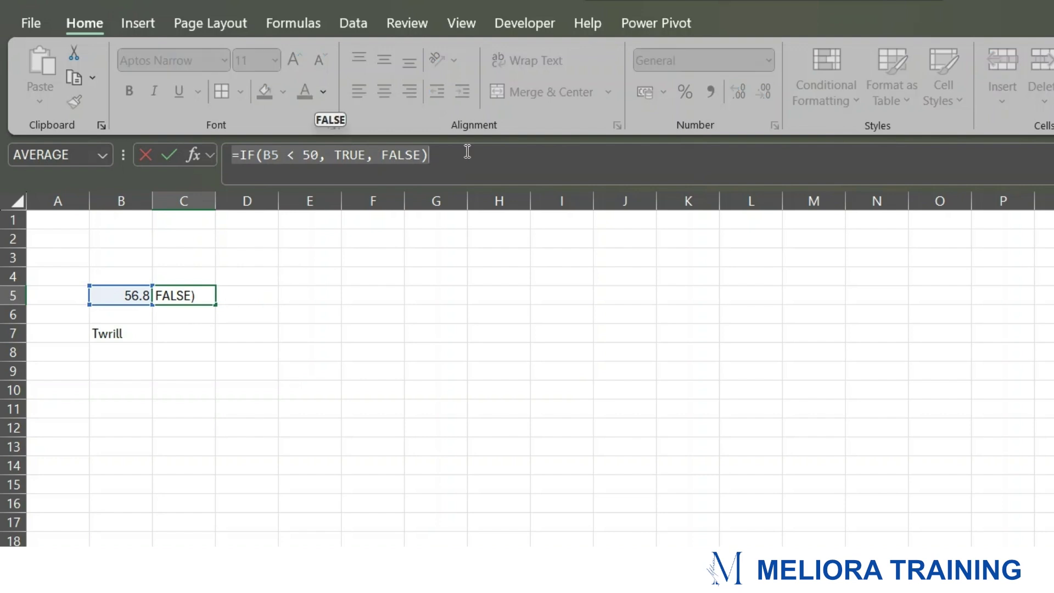
key(Return)
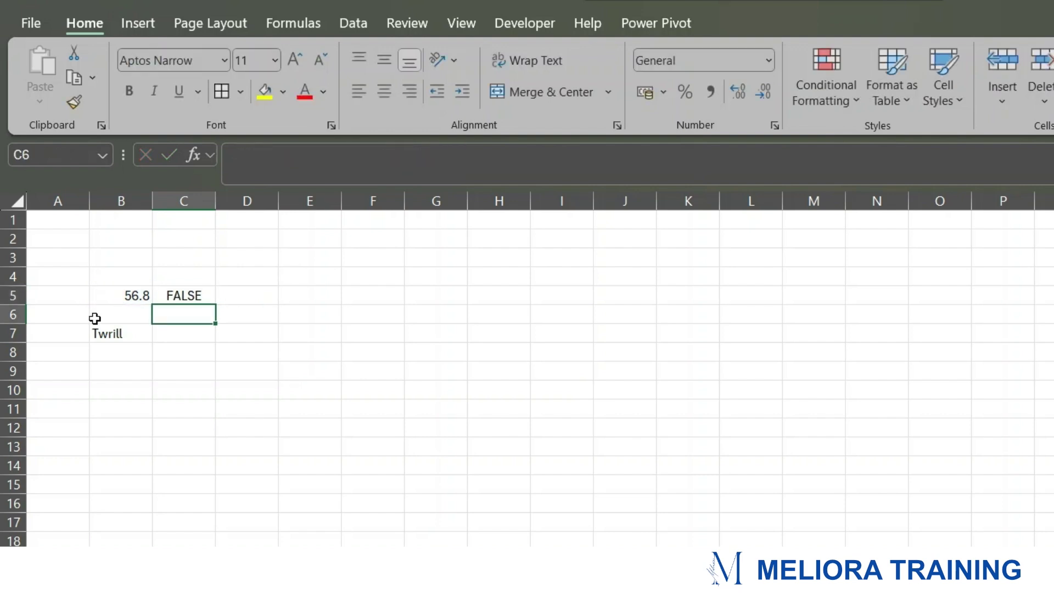
- Enter a formula in C7 that divides the text cell B7 by 3
click(190, 336)
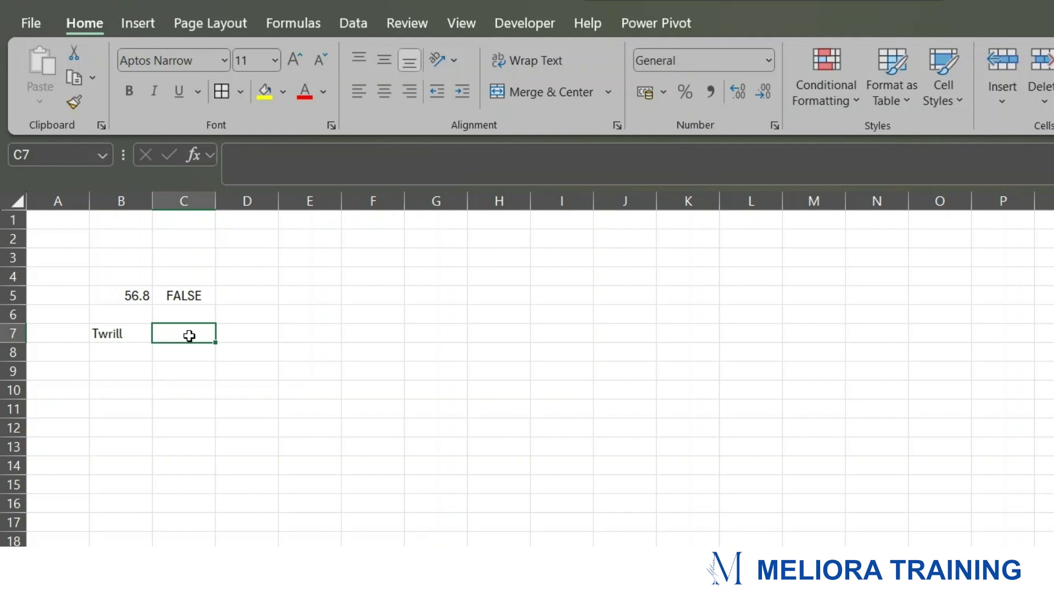
click(142, 333)
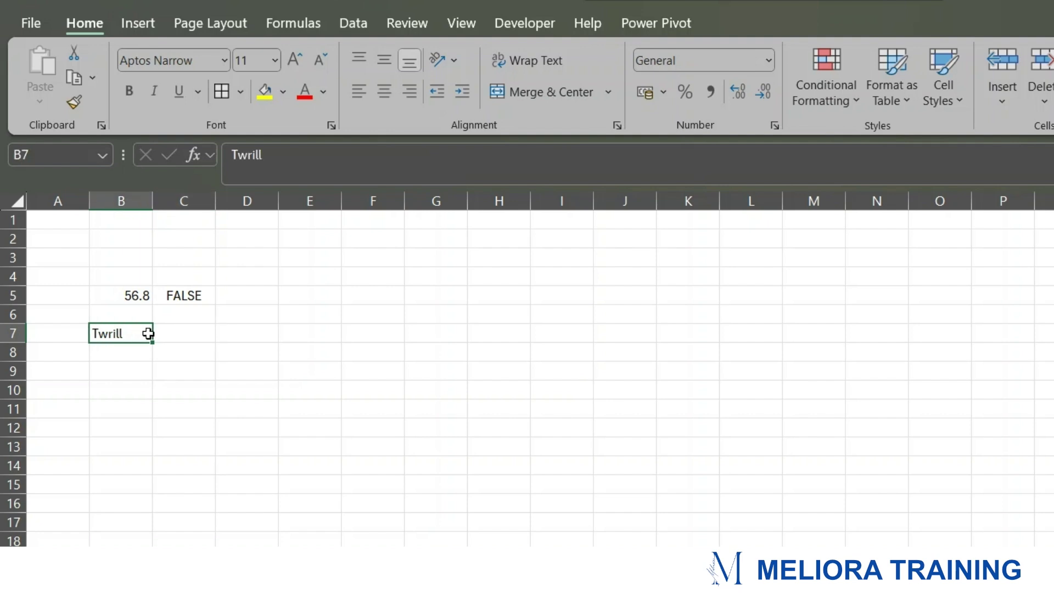
click(201, 336)
text(=)
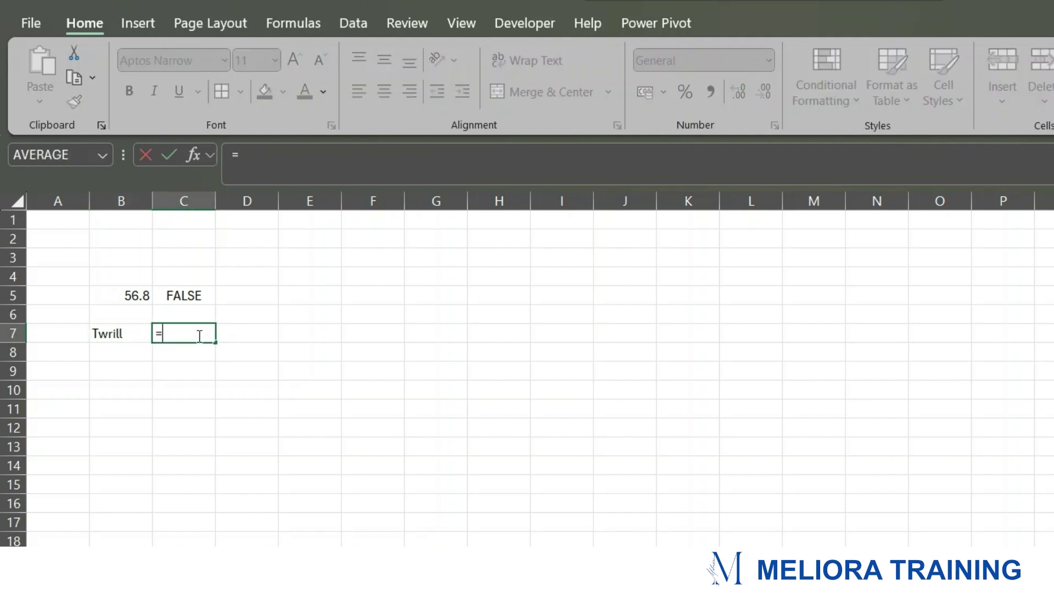
click(124, 337)
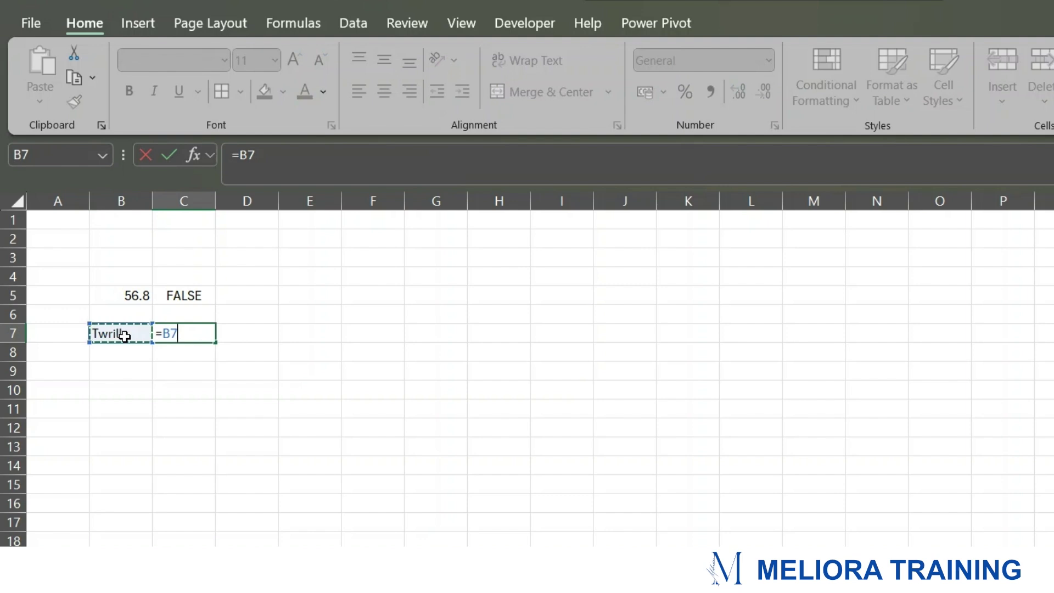
text(/3)
key(Return)
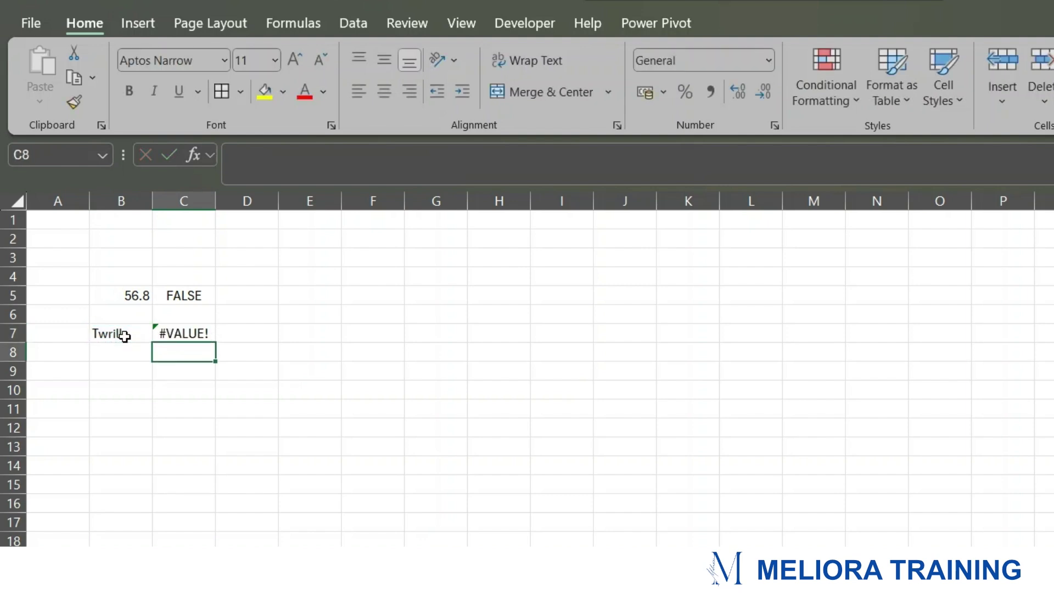
- Replace the formula in C7 with =IFERROR(B7/3, "Something went wrong")
click(203, 330)
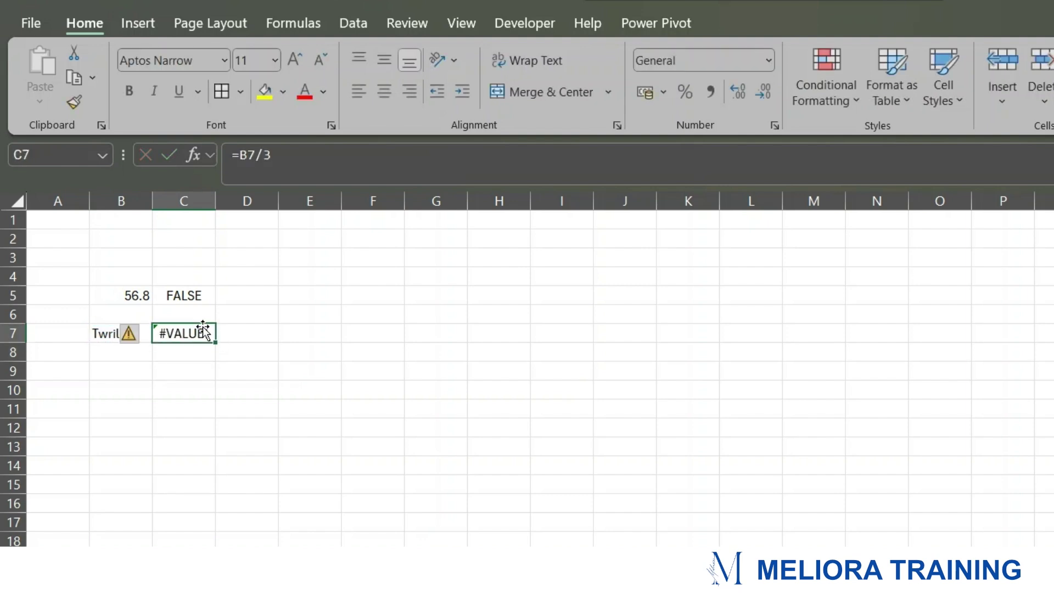
click(350, 344)
click(192, 333)
double_click(180, 334)
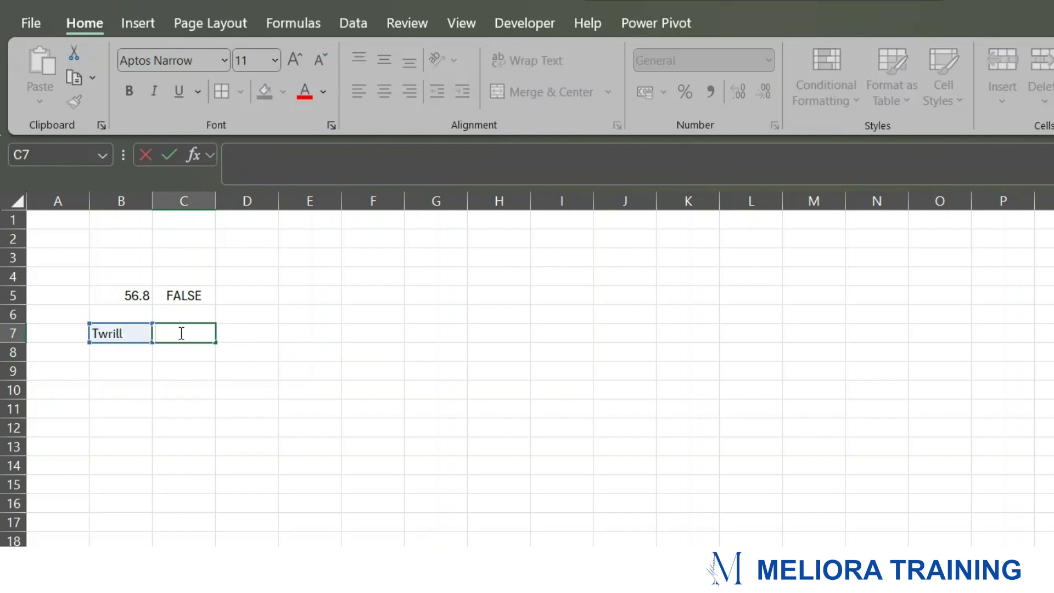
text(=IFE)
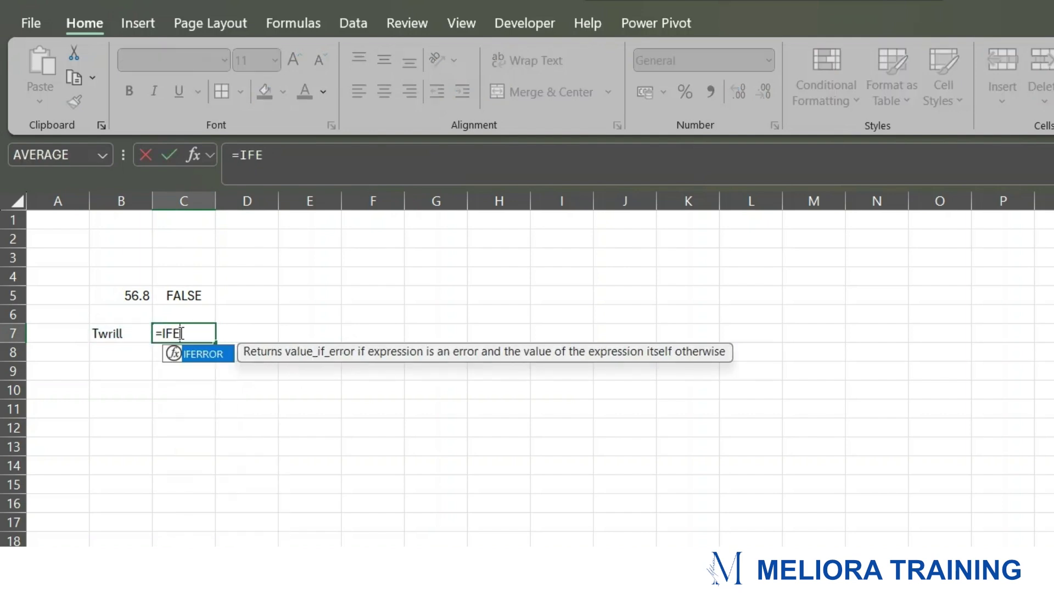
key(Tab)
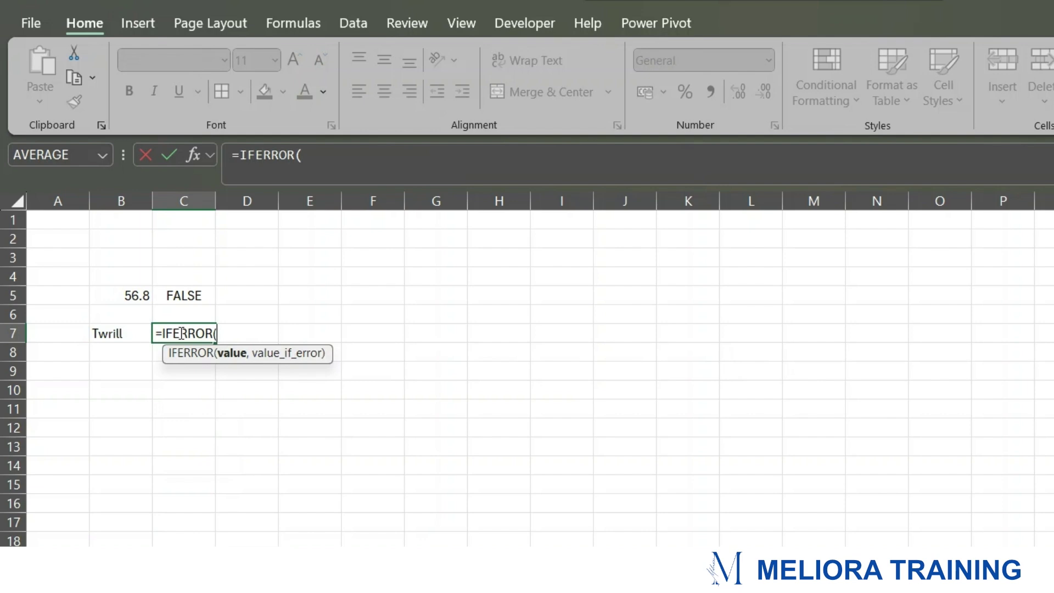
click(110, 334)
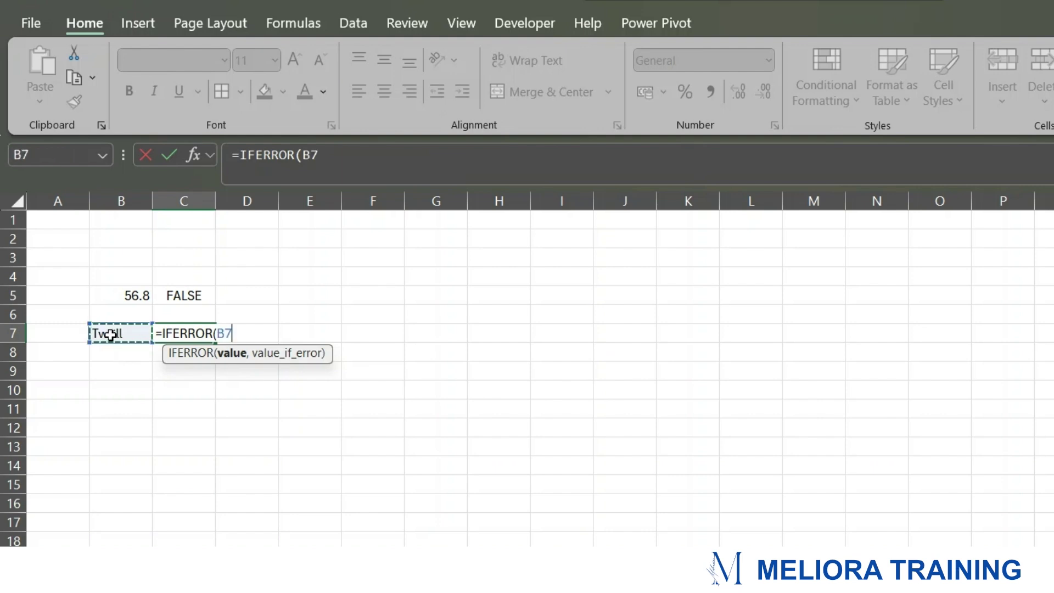
text(/3,)
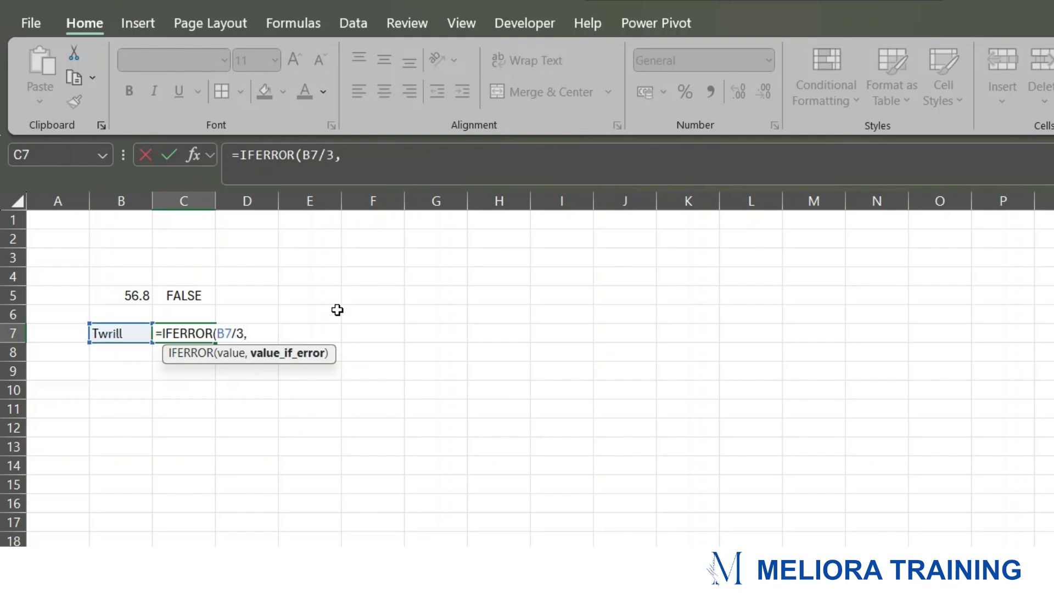
text( "Something)
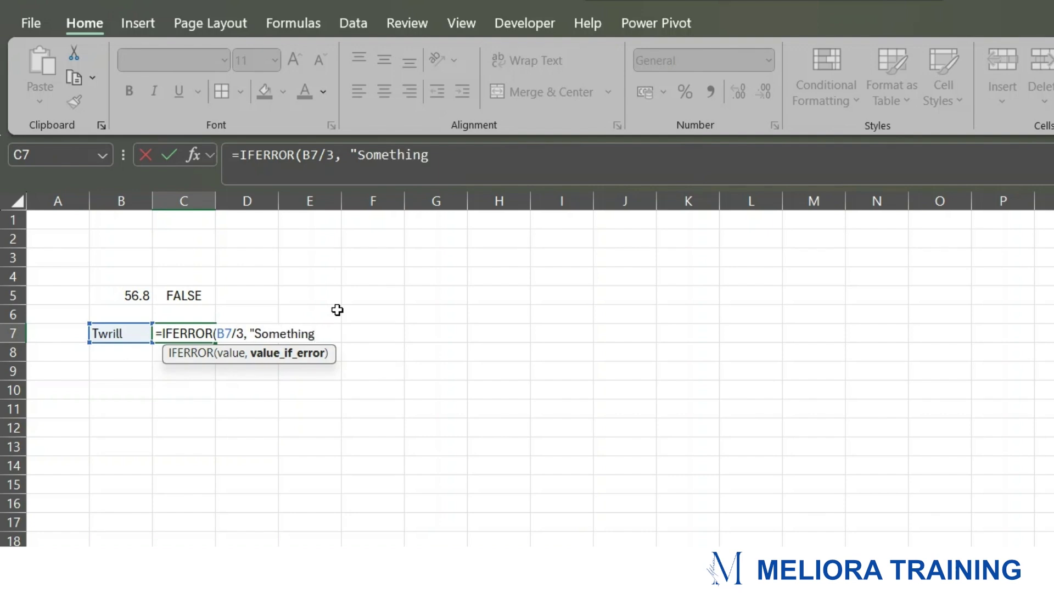
text( went wrong")
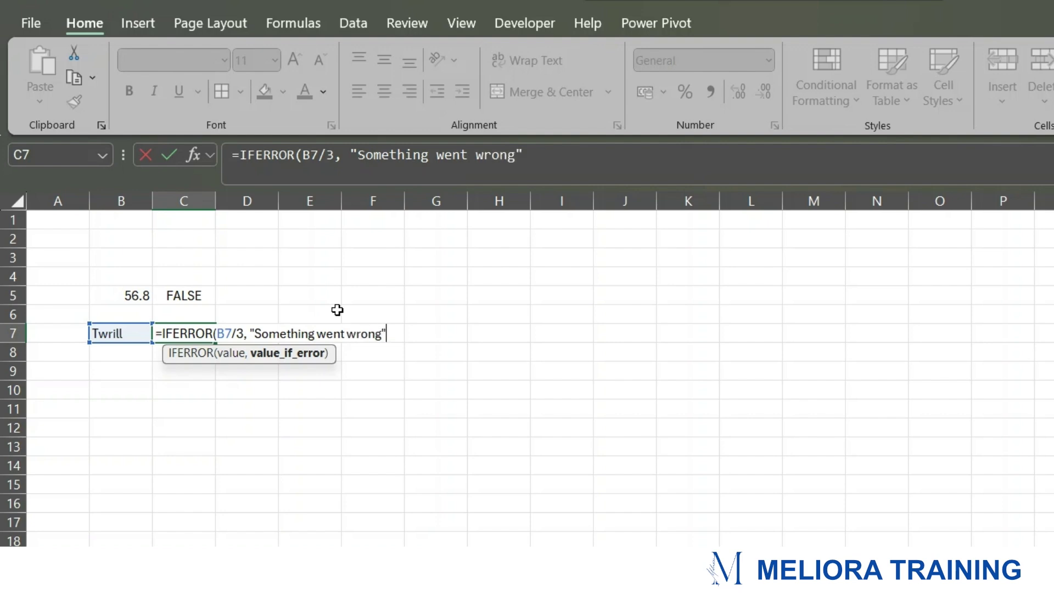
text())
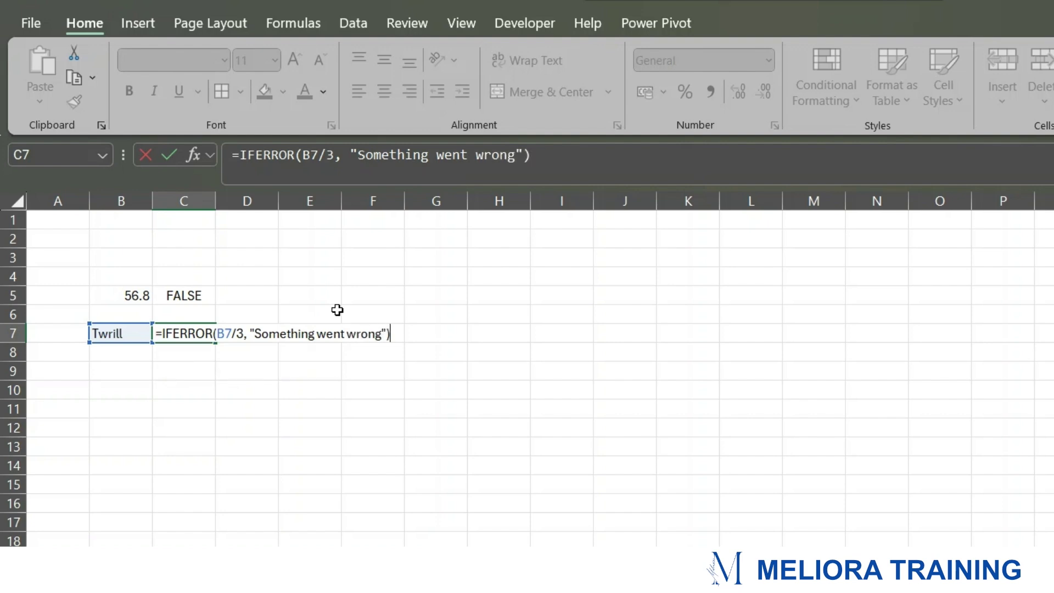
key(Return)
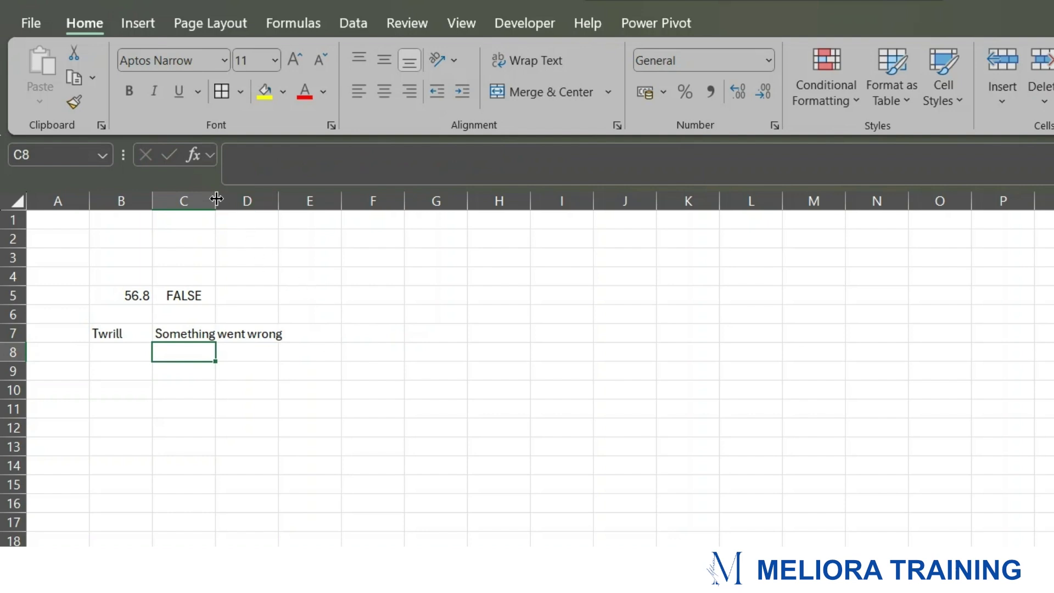
- Review the custom error text within the IFERROR formula in C7
click(187, 335)
drag(354, 155, 513, 153)
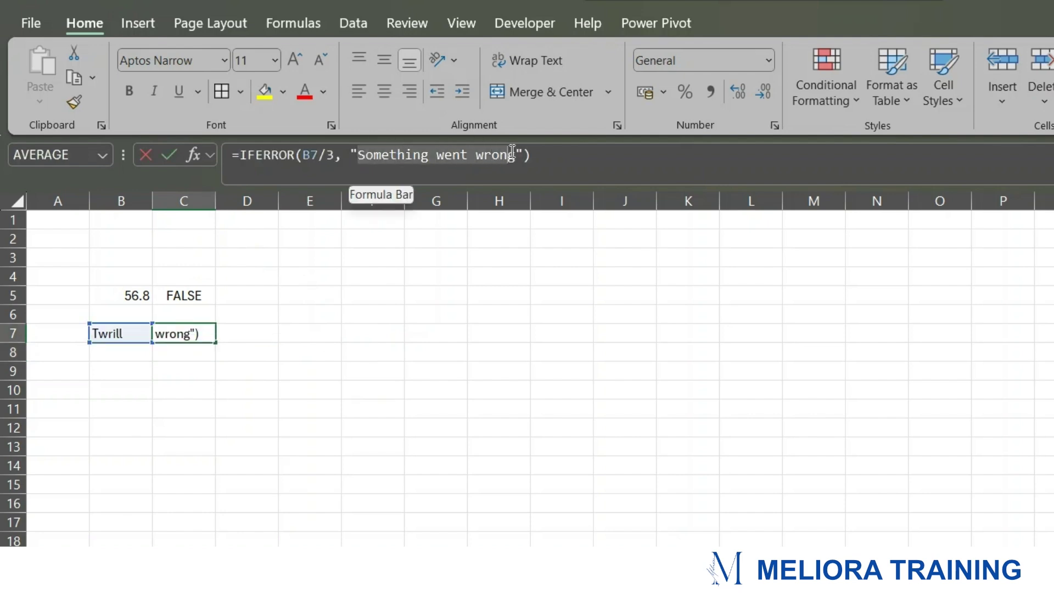
click(557, 158)
key(Return)
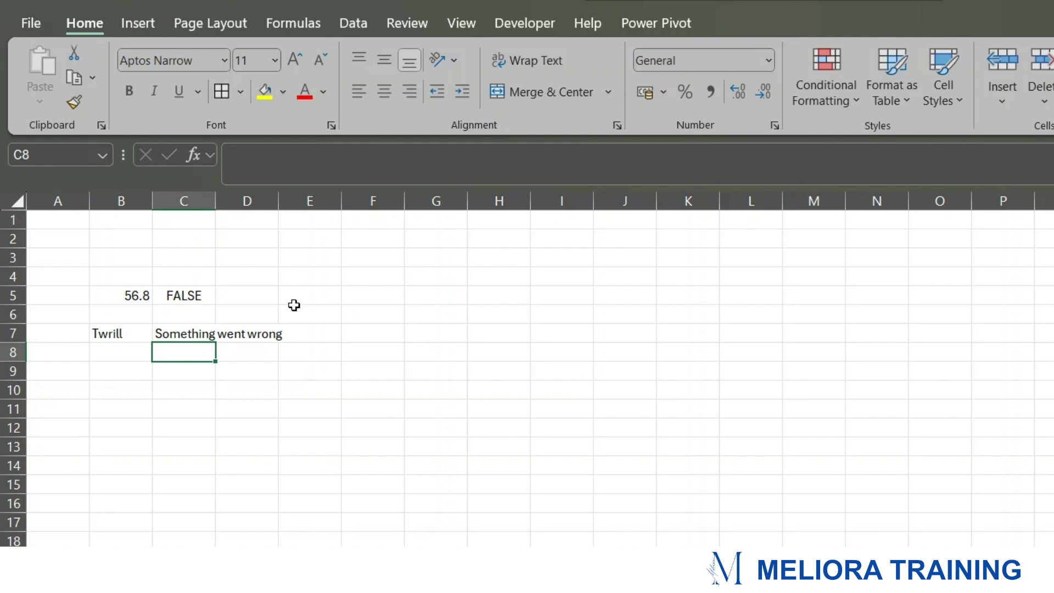
click(165, 332)
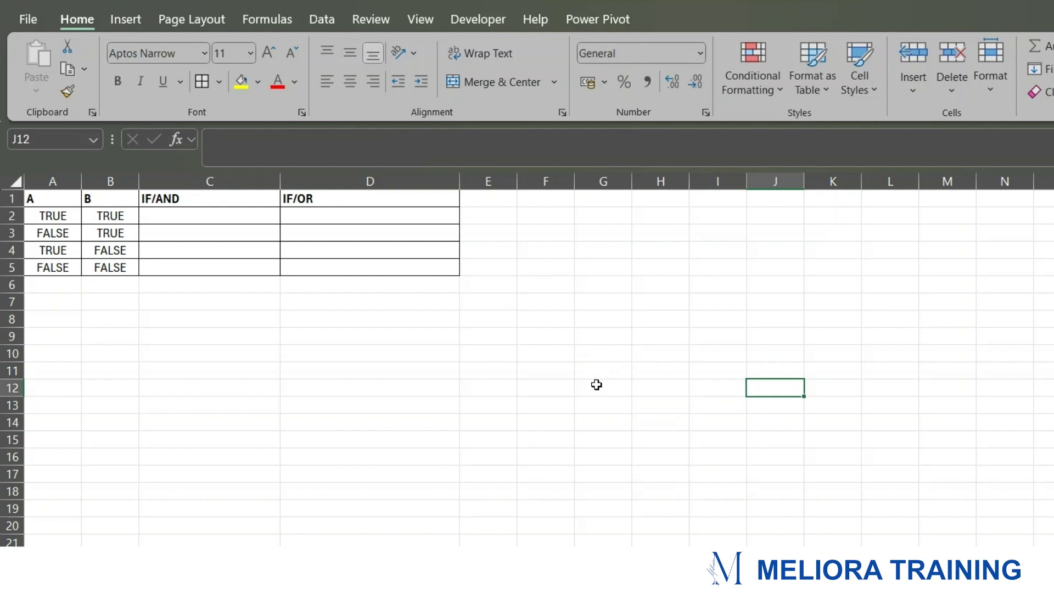
- Examine the truth table's IF/AND and IF/OR headings and the logical values in columns A and B
click(201, 202)
click(358, 205)
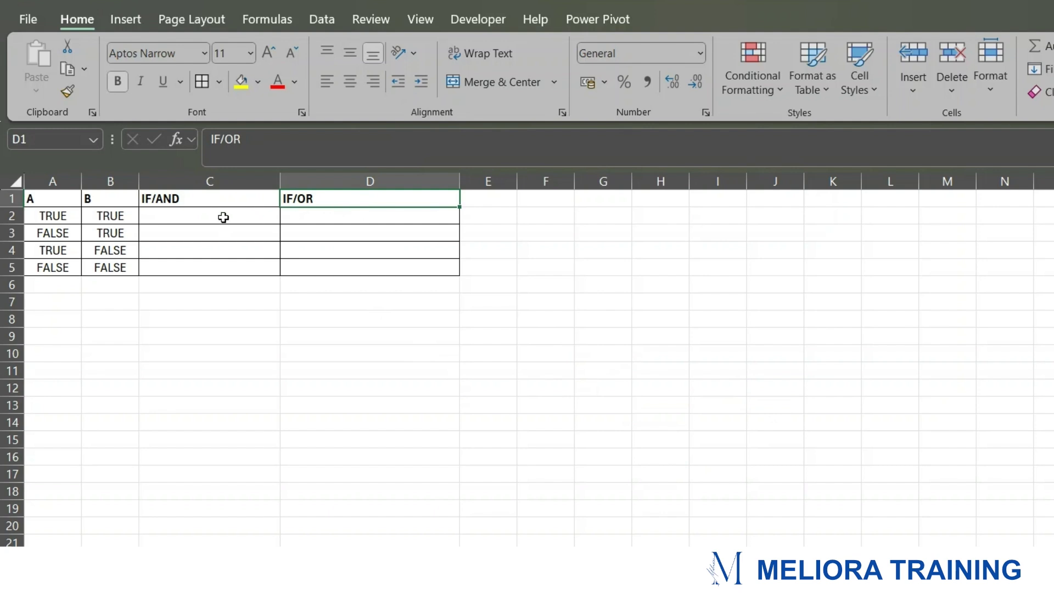
click(223, 217)
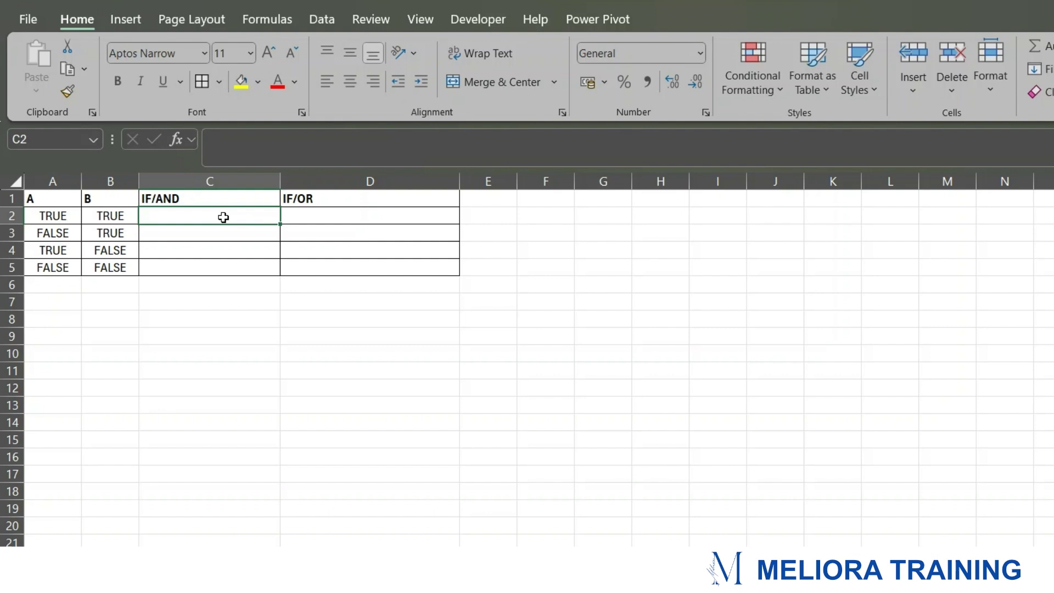
drag(56, 195, 46, 266)
drag(115, 202, 113, 269)
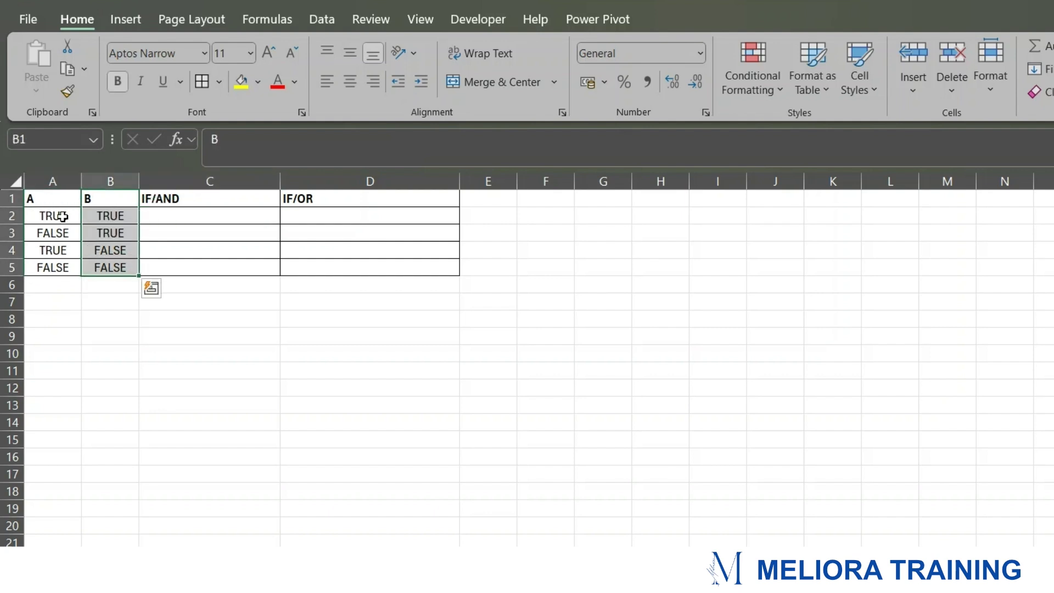
- Begin an IF formula in C2 with a nested AND function as its logical test
drag(58, 216, 118, 268)
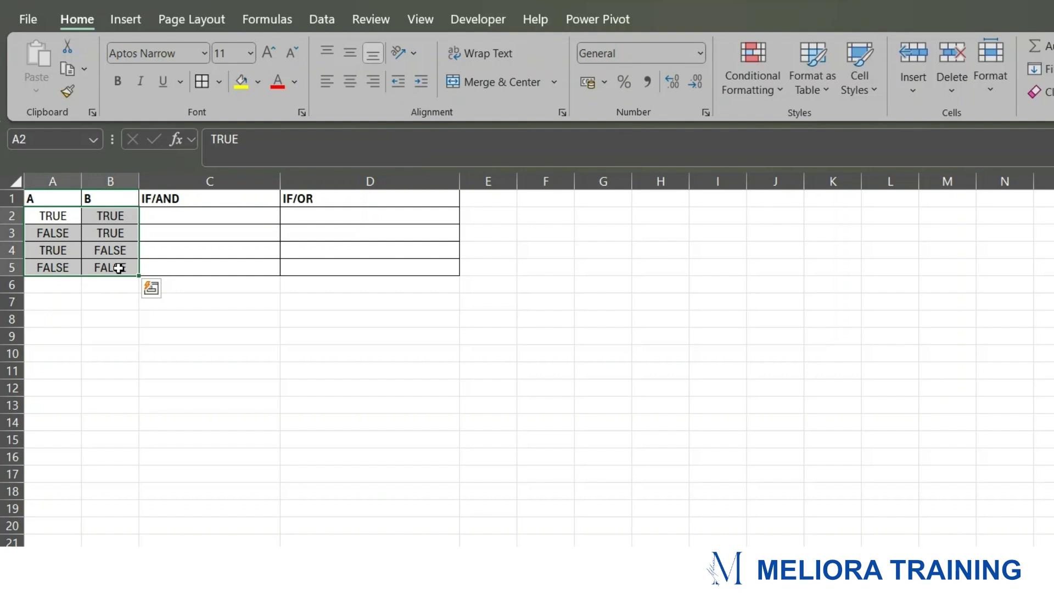
click(182, 213)
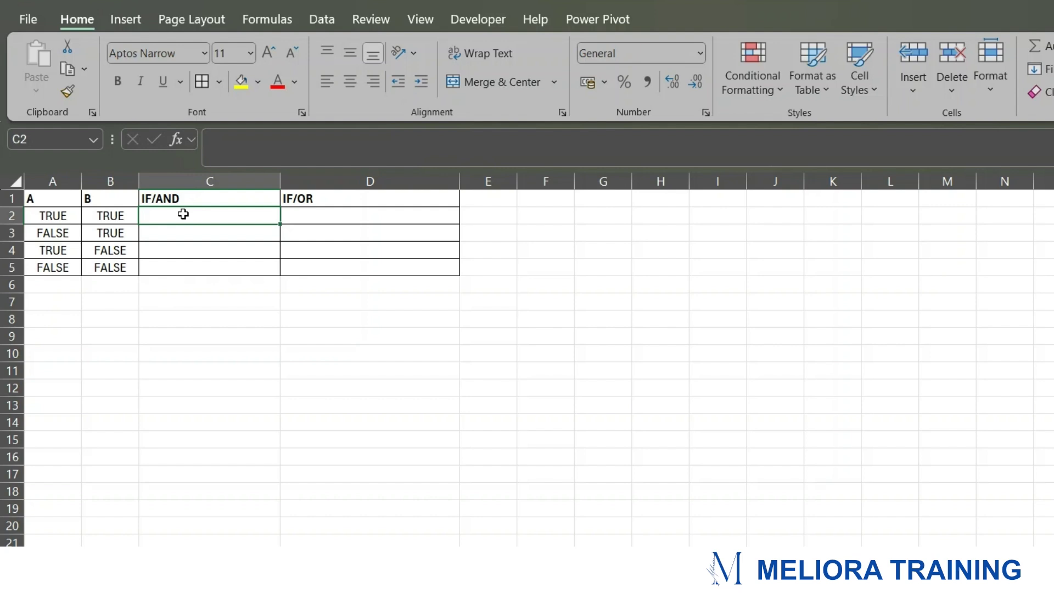
text(=)
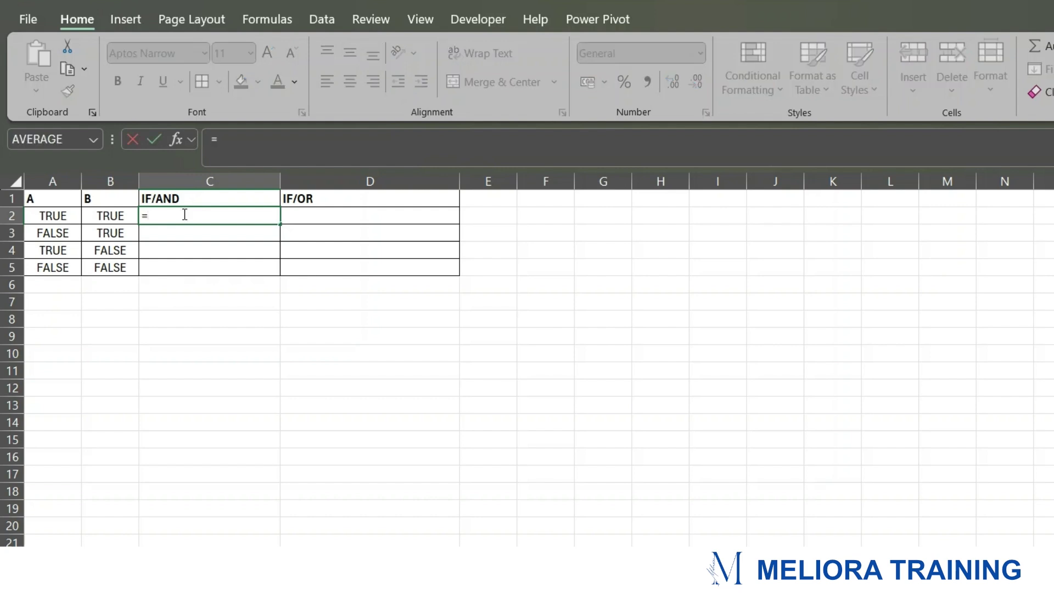
text(IF)
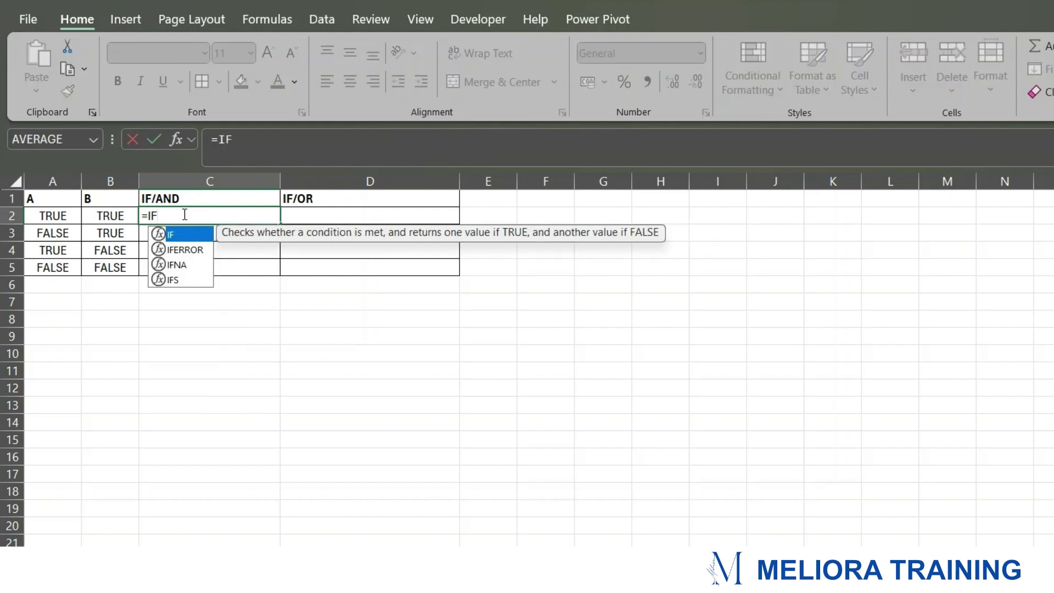
text(()
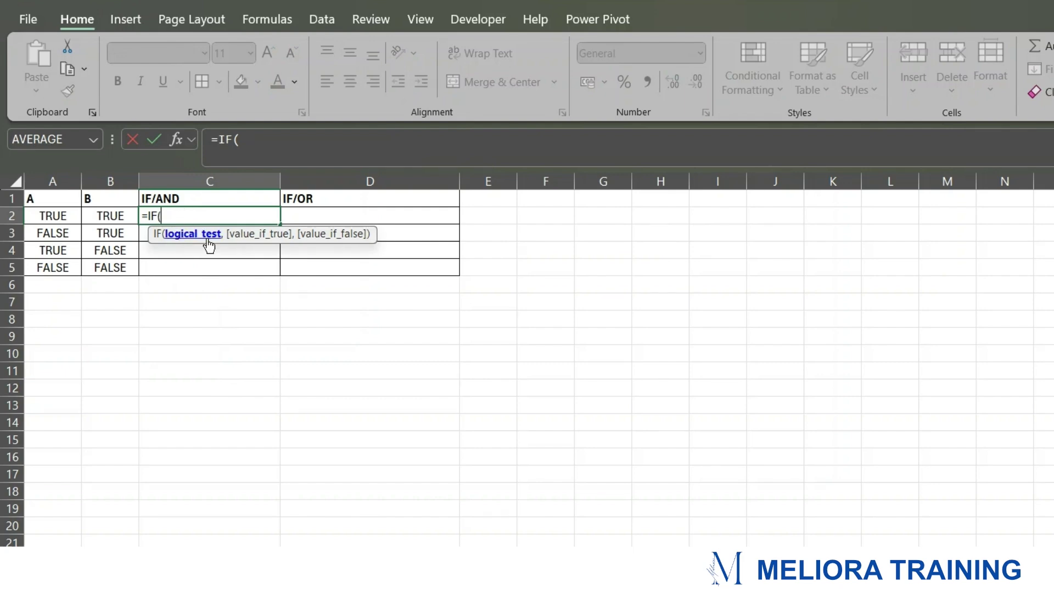
text(n)
key(BackSpace)
text(AND)
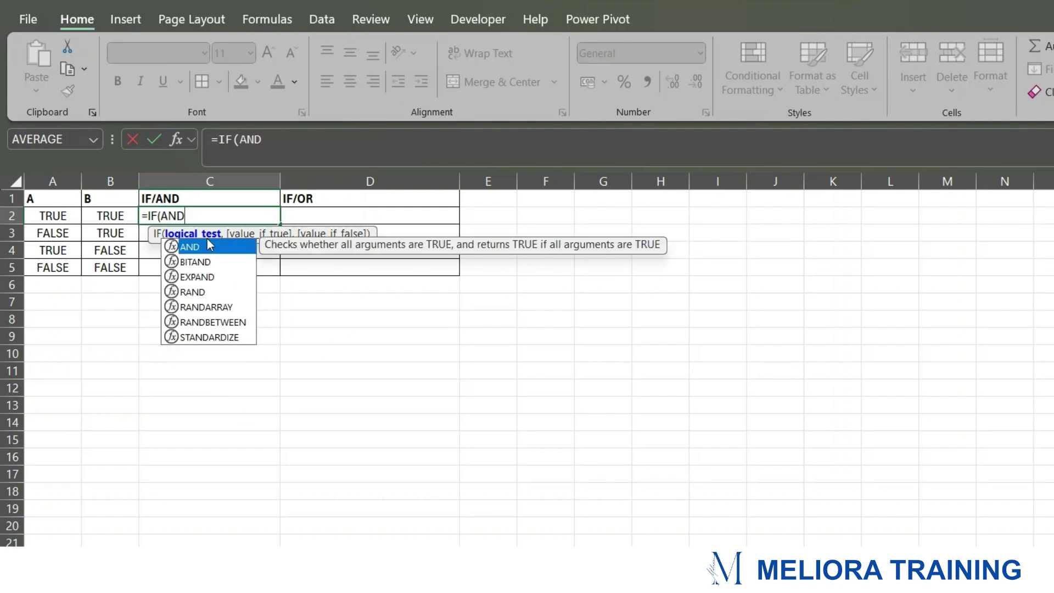
double_click(209, 246)
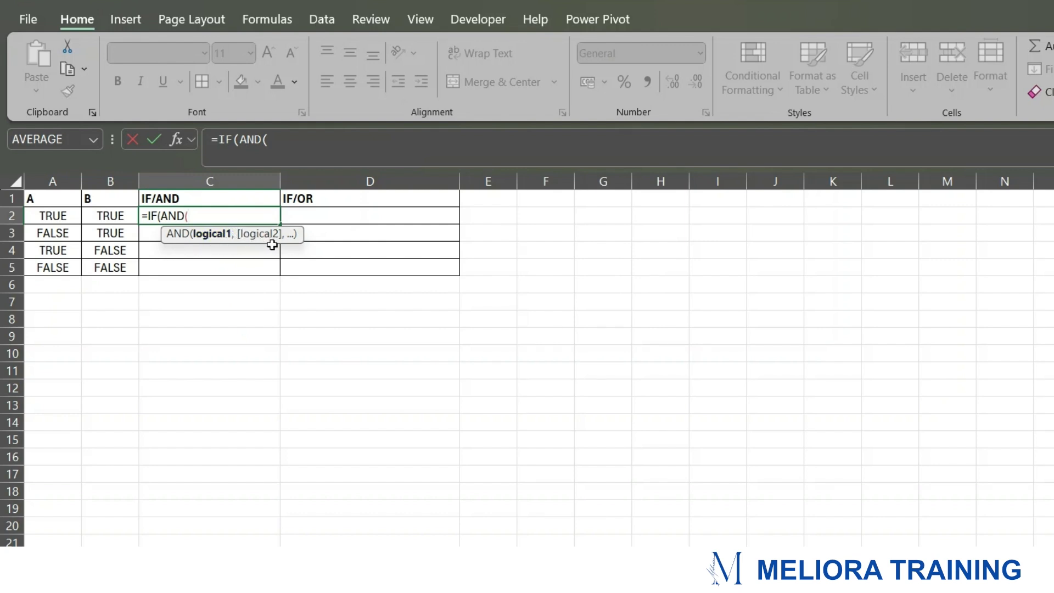
- Add the conditions A2 = TRUE and B2 = TRUE to the AND function in C2 and close its parenthesis
click(42, 217)
text(=)
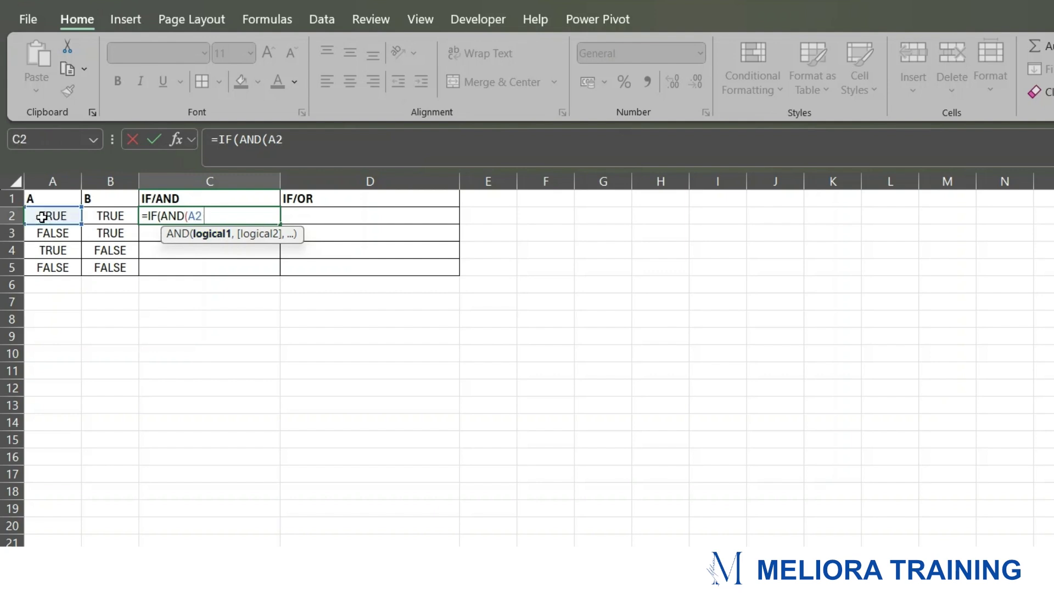
text( Y)
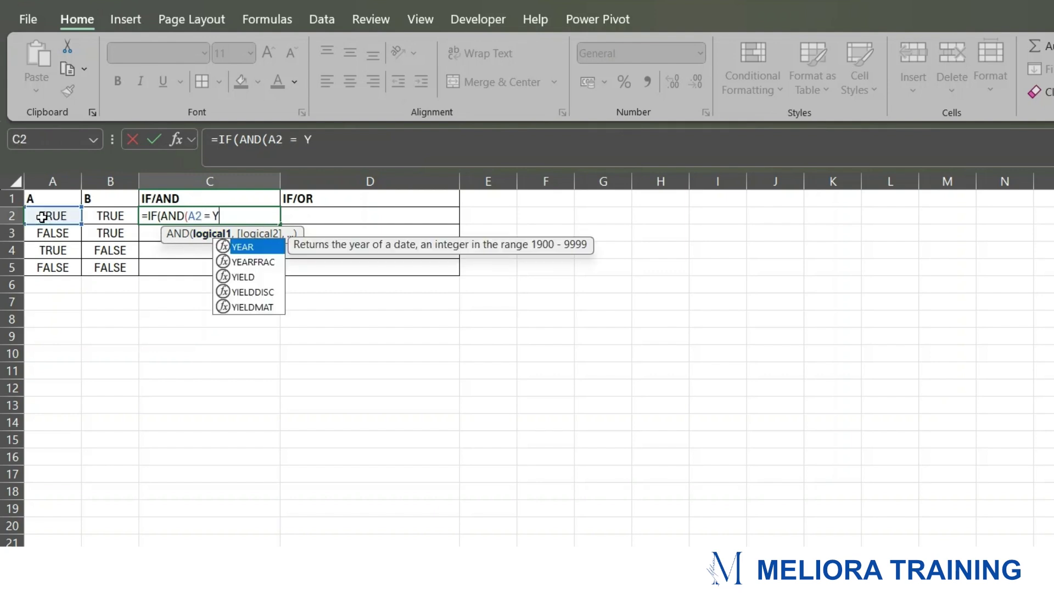
key(BackSpace)
text(TRUE,)
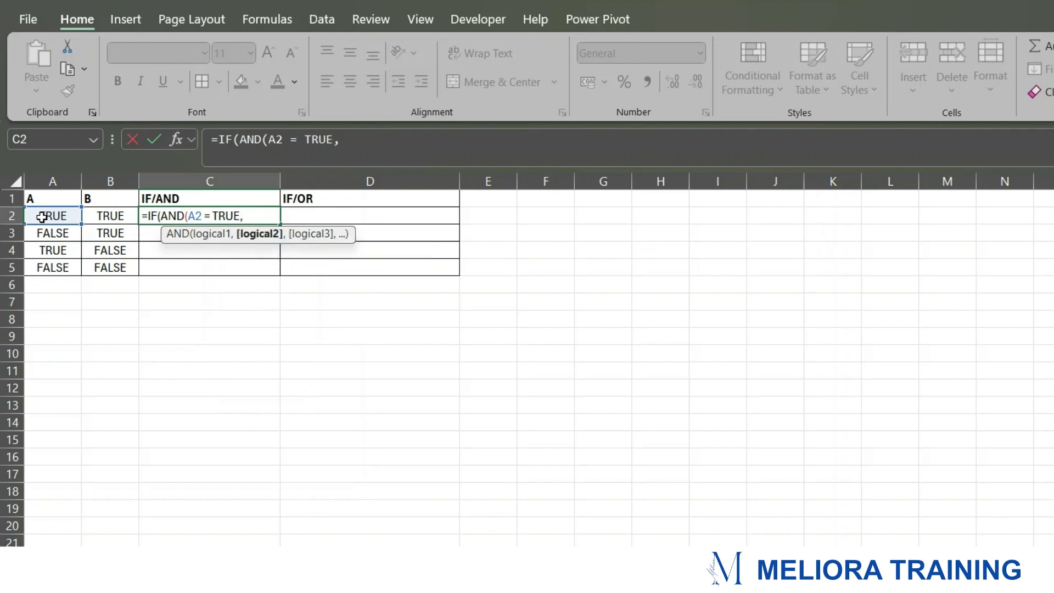
click(104, 213)
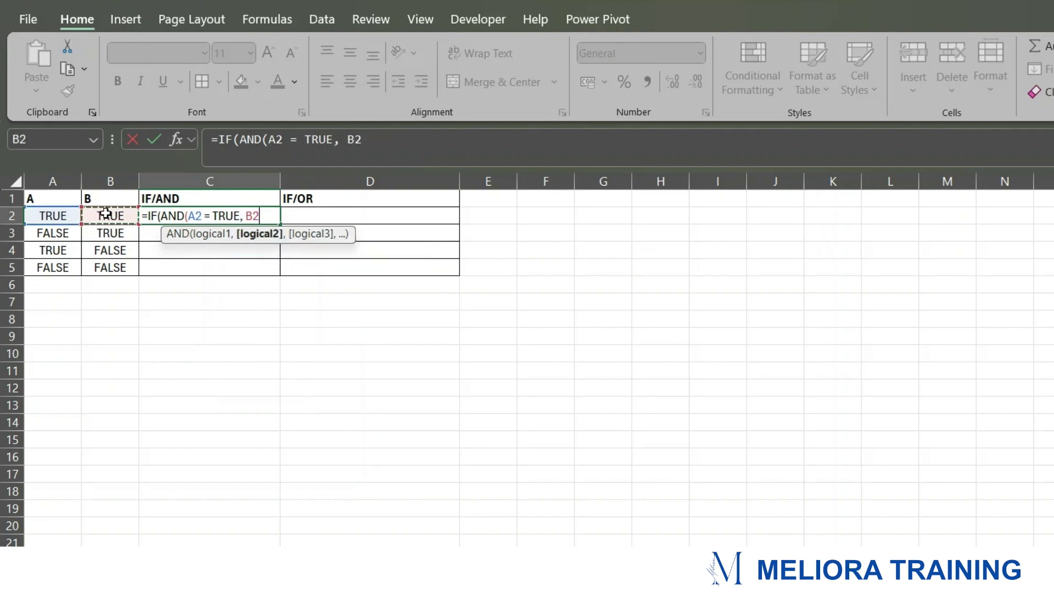
text(= TRUE)
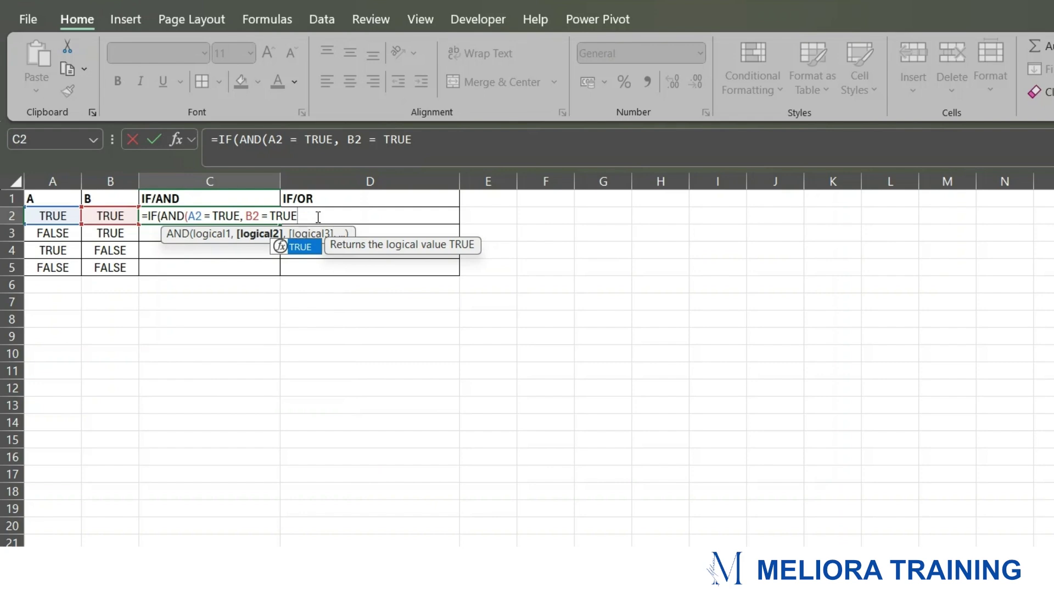
text())
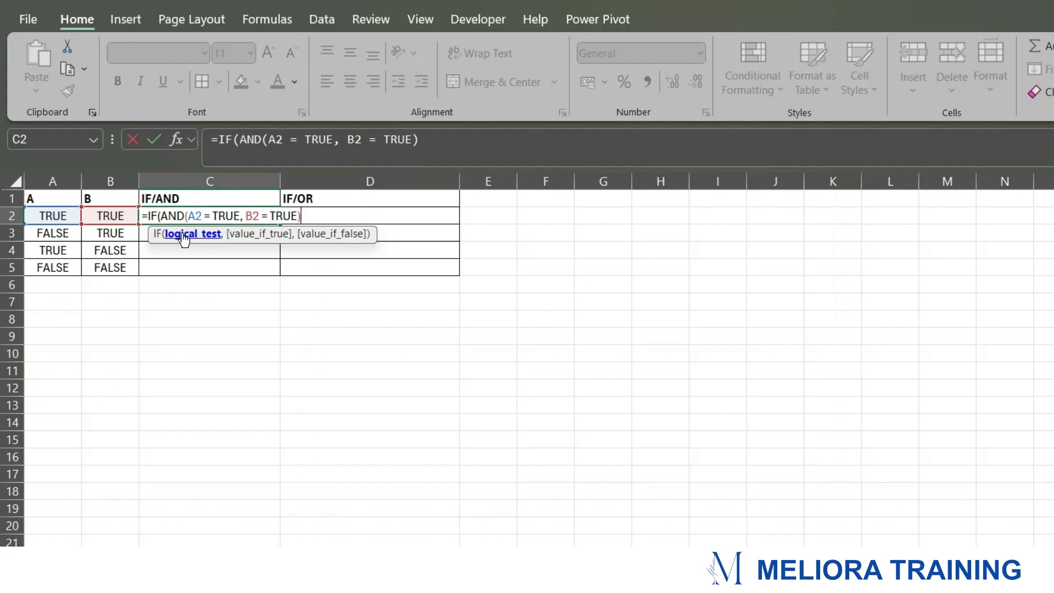
- Set the value-if-true argument of the C2 formula to "Both A and B are TRUE"
text(,)
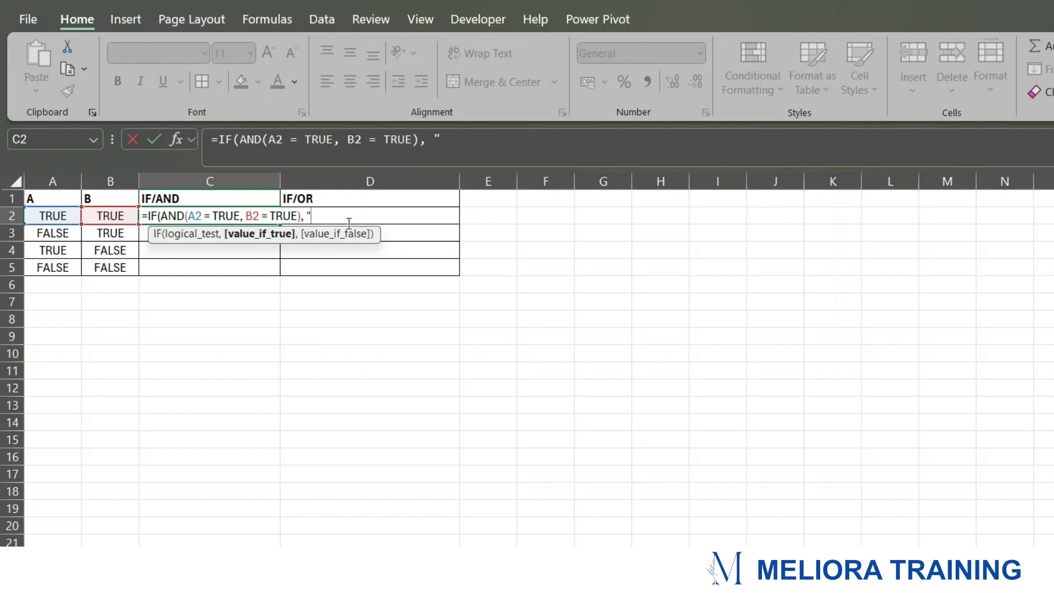
text(Both A and B are)
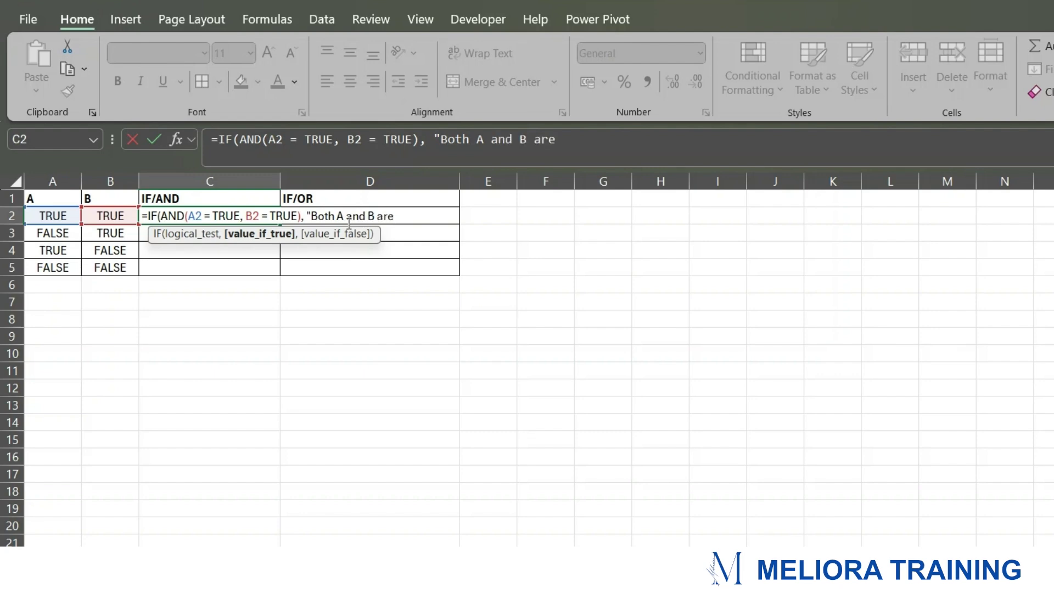
text( TRUE",)
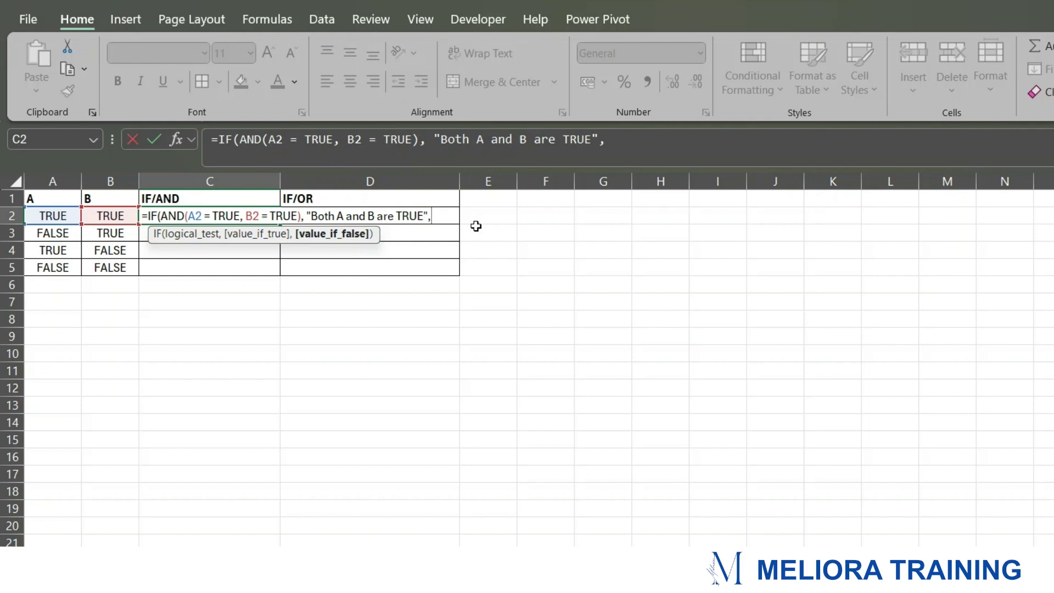
- Set the value-if-false argument to "Both A and B are not true" and commit the formula in C2
text( "Both A and are)
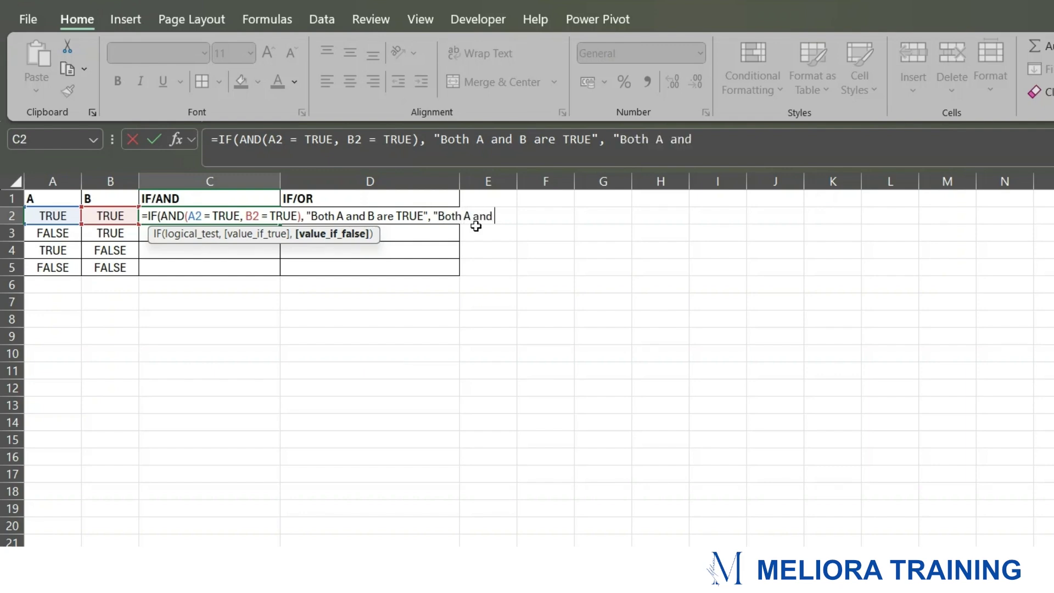
key(BackSpace)
key(BackSpace)
key(BackSpace)
text(B are not t)
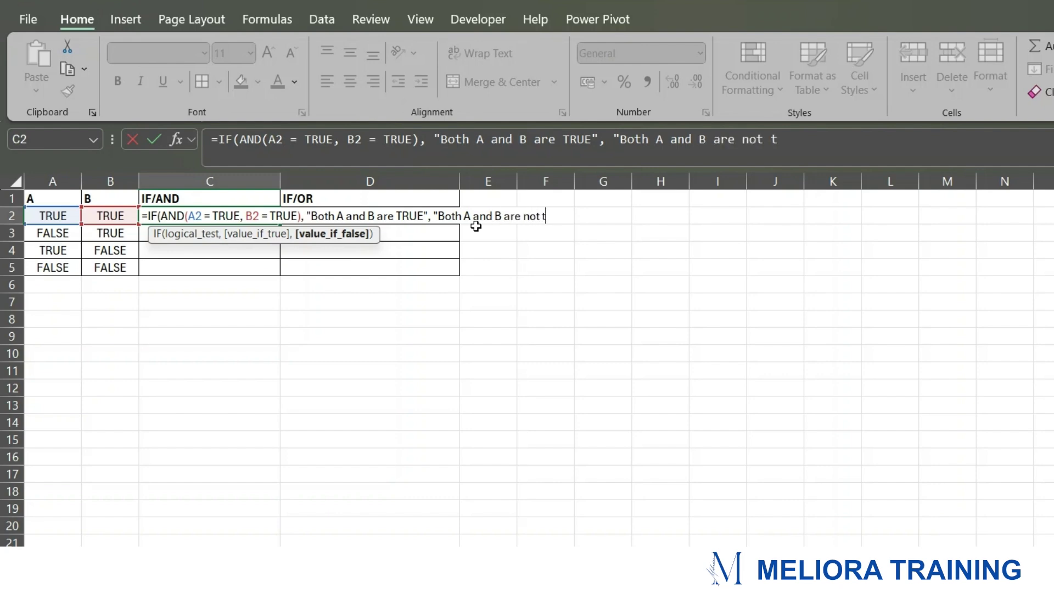
text(rue"))
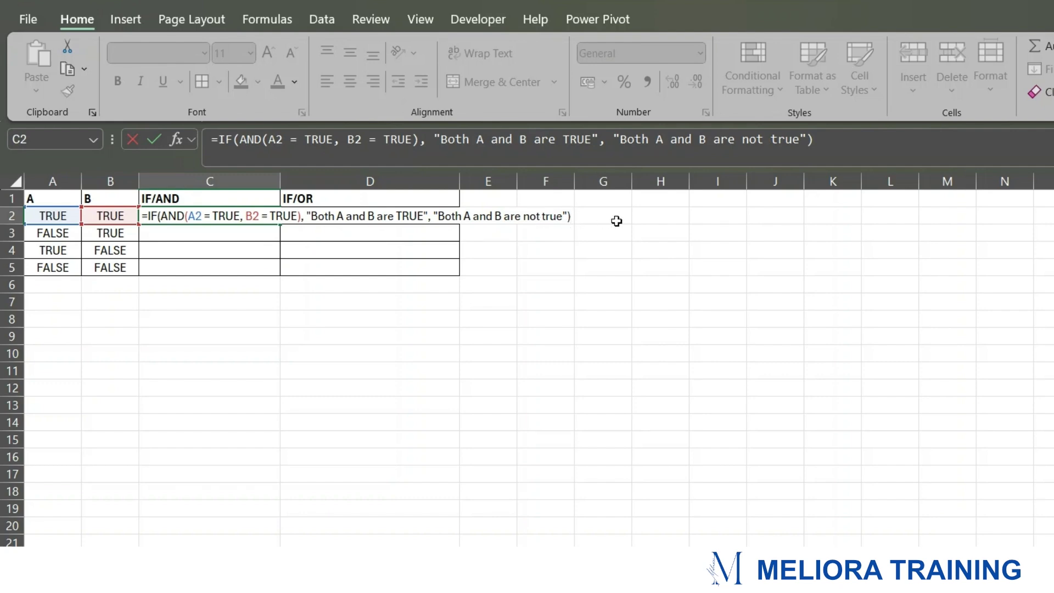
click(831, 144)
key(Return)
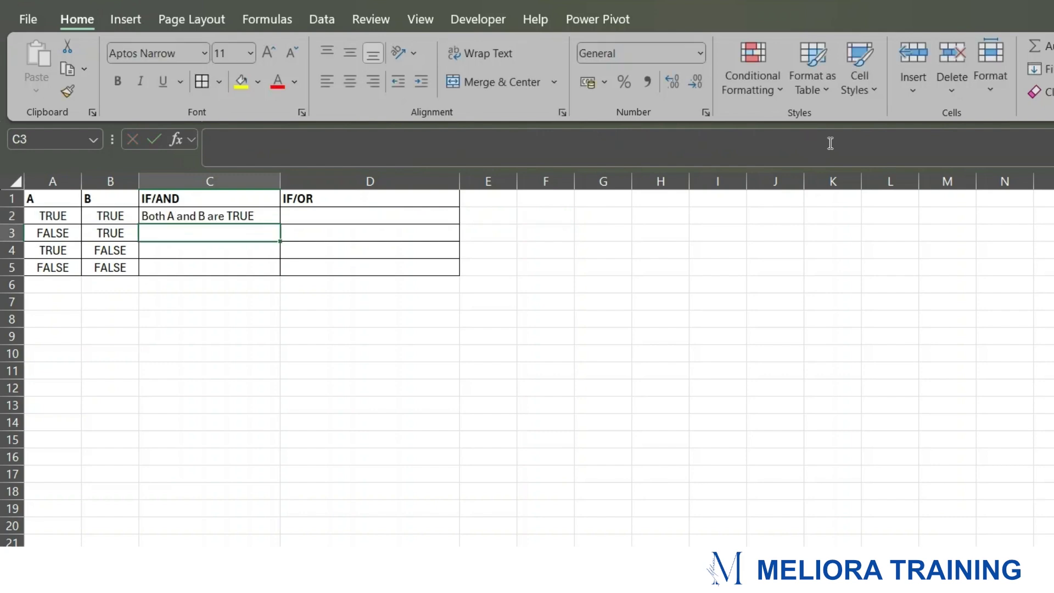
- Check A2:B2 against the IF/AND result, and fill the C2 formula down through C5
click(206, 218)
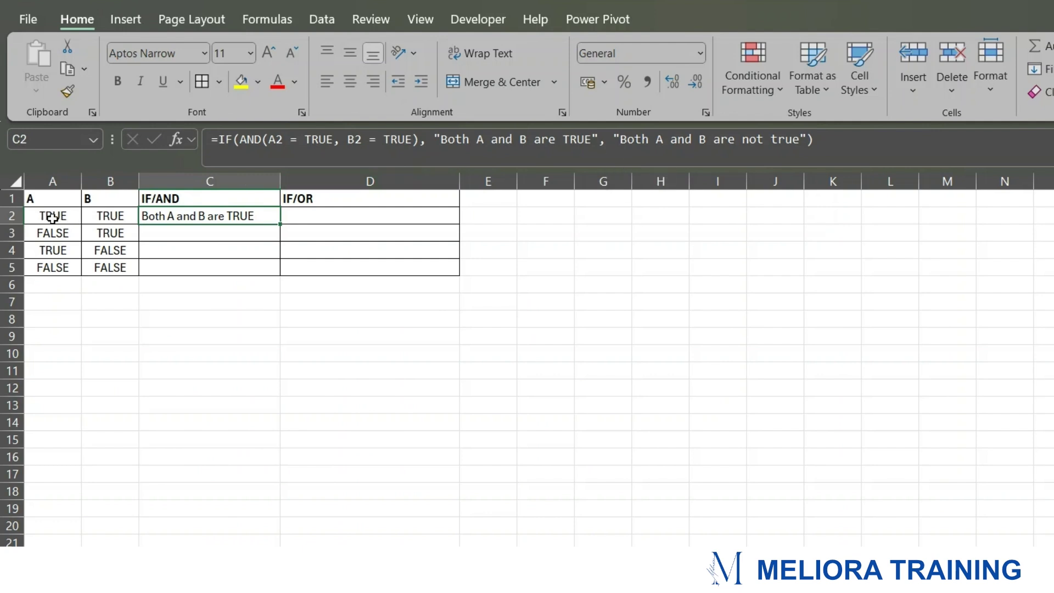
drag(52, 216, 126, 215)
click(242, 214)
double_click(281, 224)
- Compare the IF/AND results in C3:C5 with the logical values in columns A and B
click(243, 234)
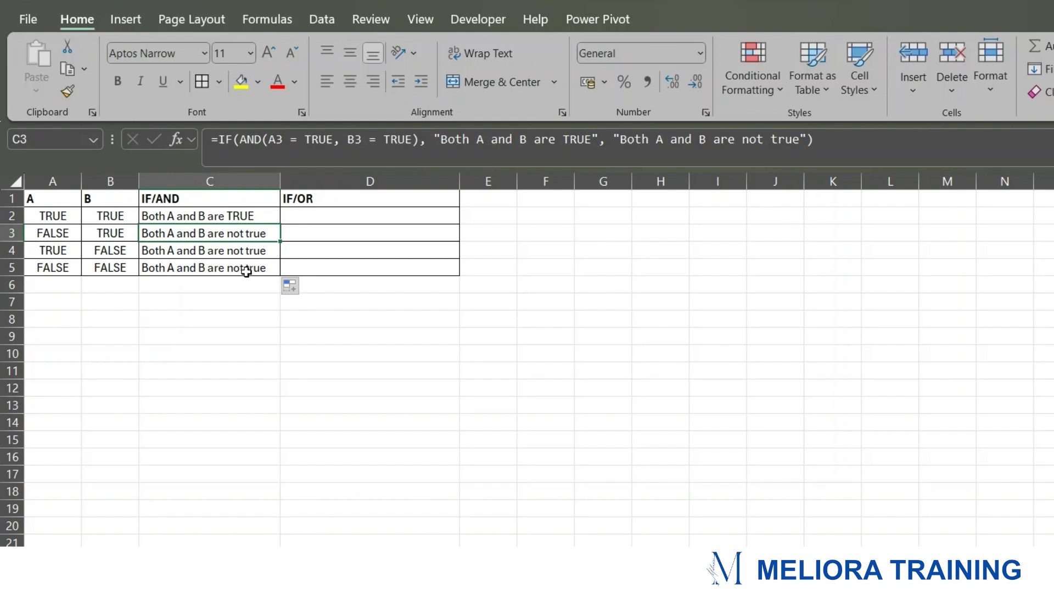
click(70, 269)
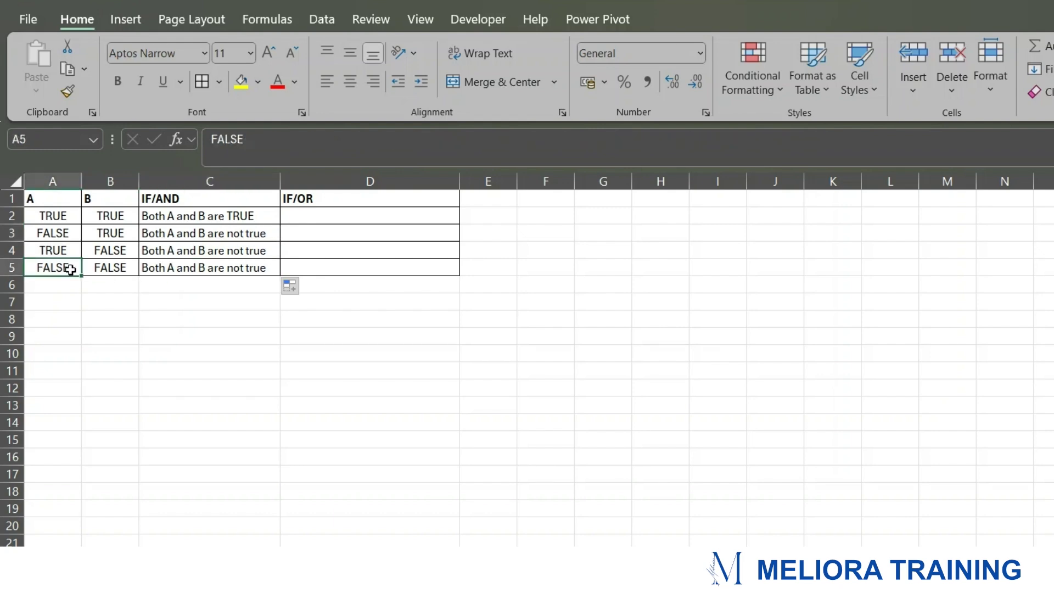
drag(71, 269, 228, 266)
click(122, 248)
click(59, 233)
click(350, 214)
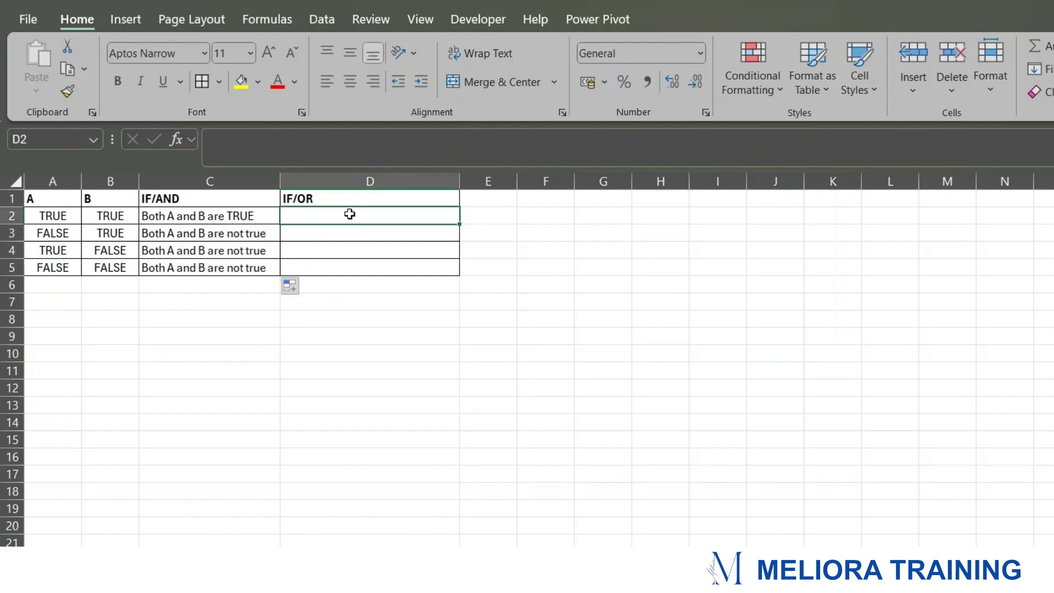
- Review the nested AND(A2 = TRUE, B2 = TRUE) logical test within the C2 formula
drag(199, 202, 200, 269)
click(207, 216)
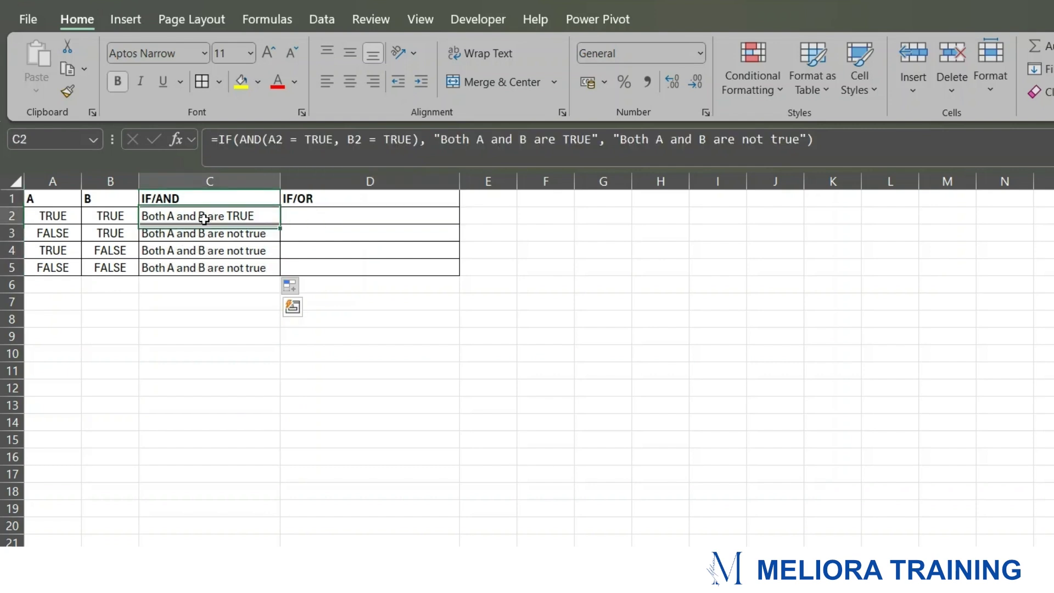
click(240, 139)
drag(240, 139, 421, 141)
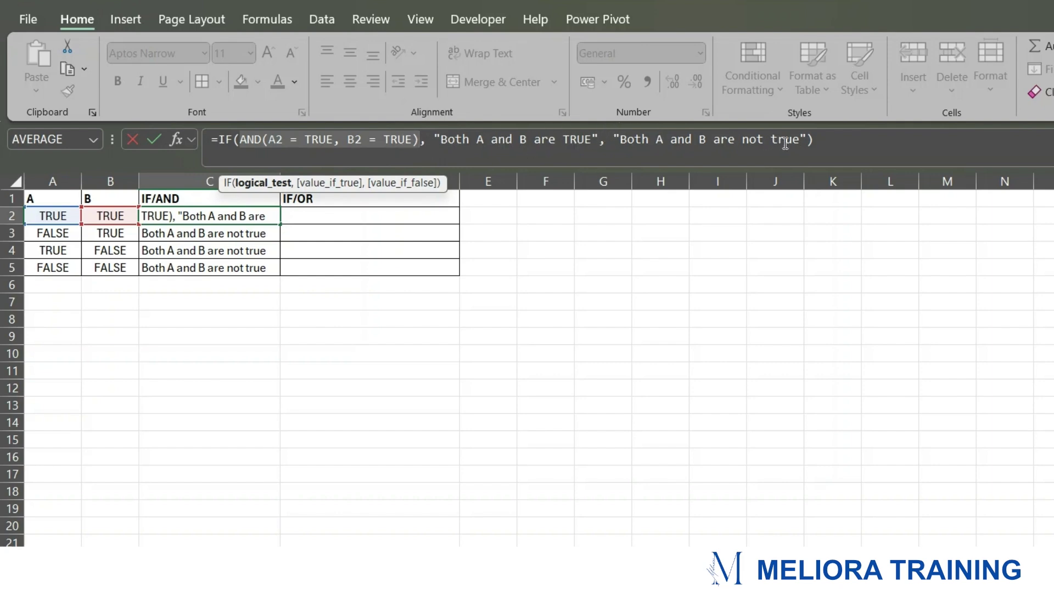
click(842, 142)
key(Return)
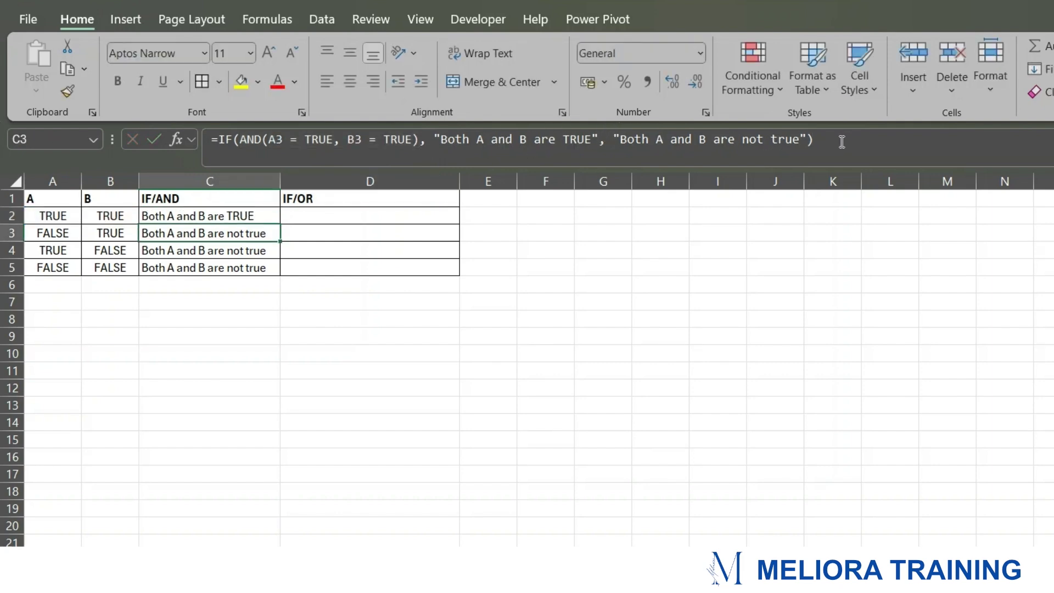
- Begin an IF formula in D2 with a nested OR function as its logical test
click(395, 220)
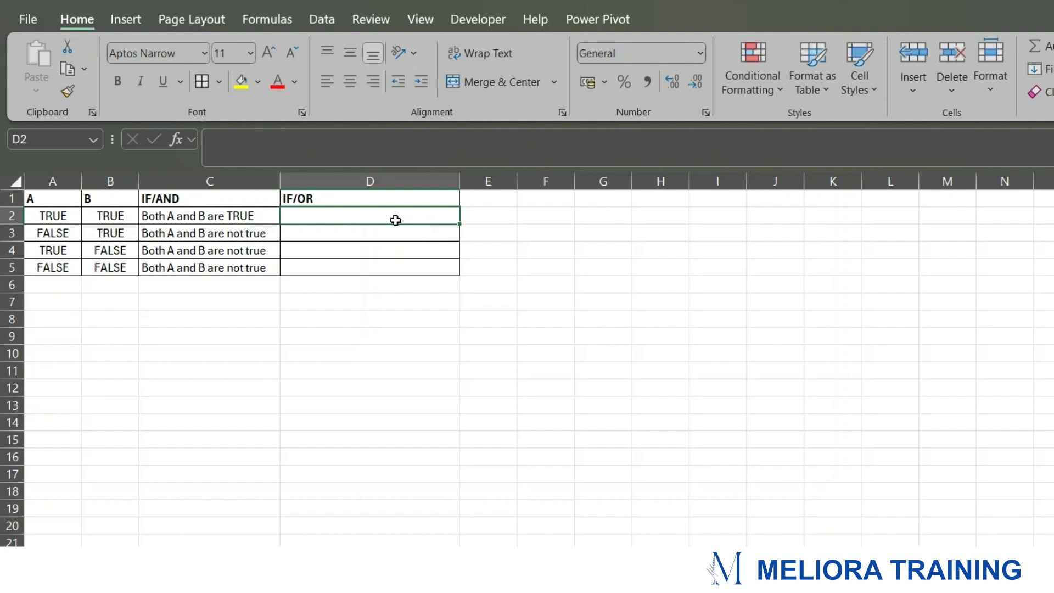
text(=IF)
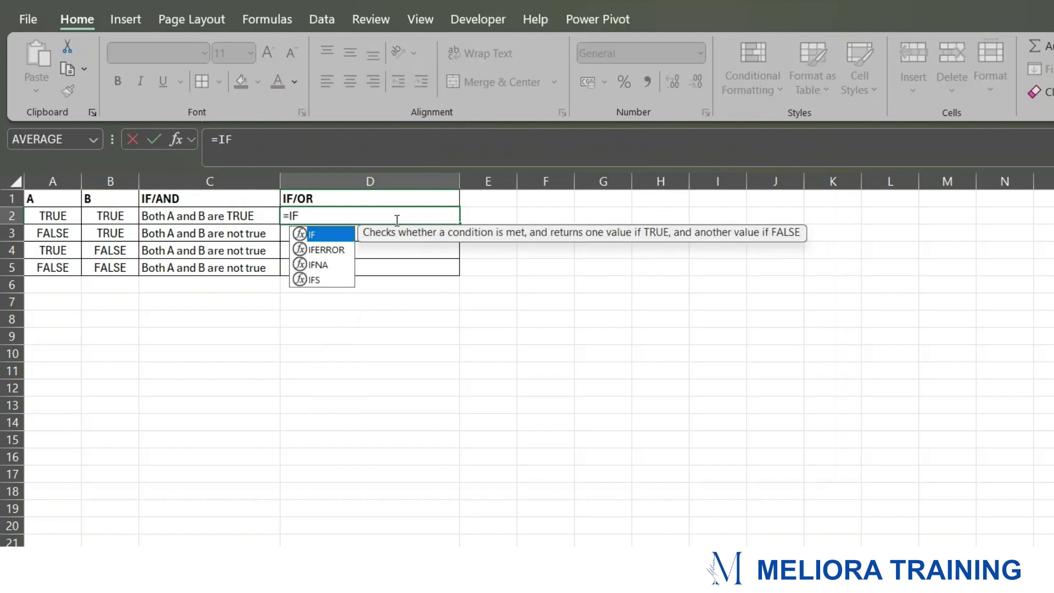
text(()
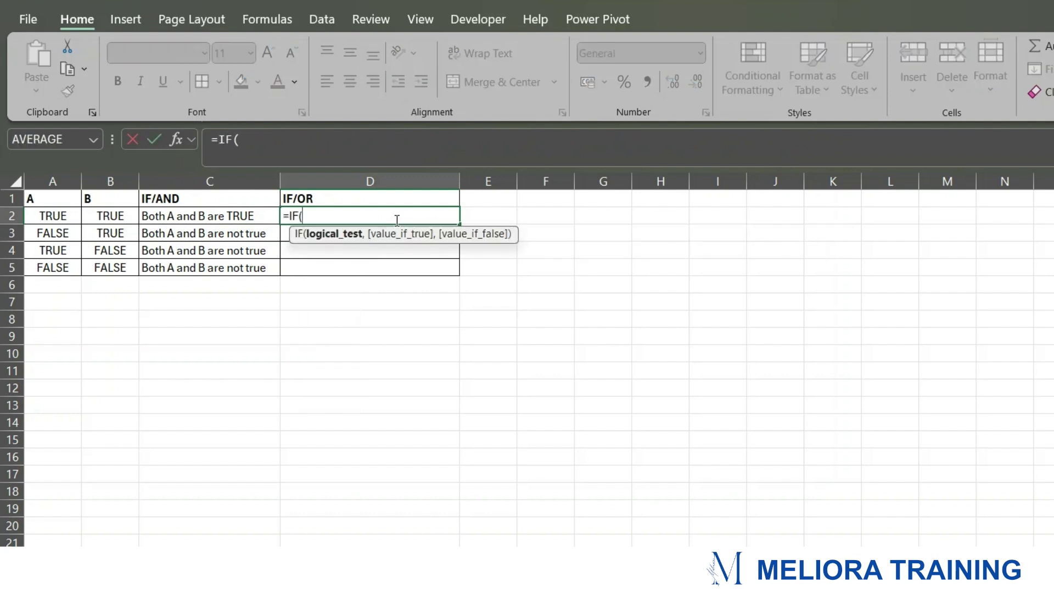
text(OR()
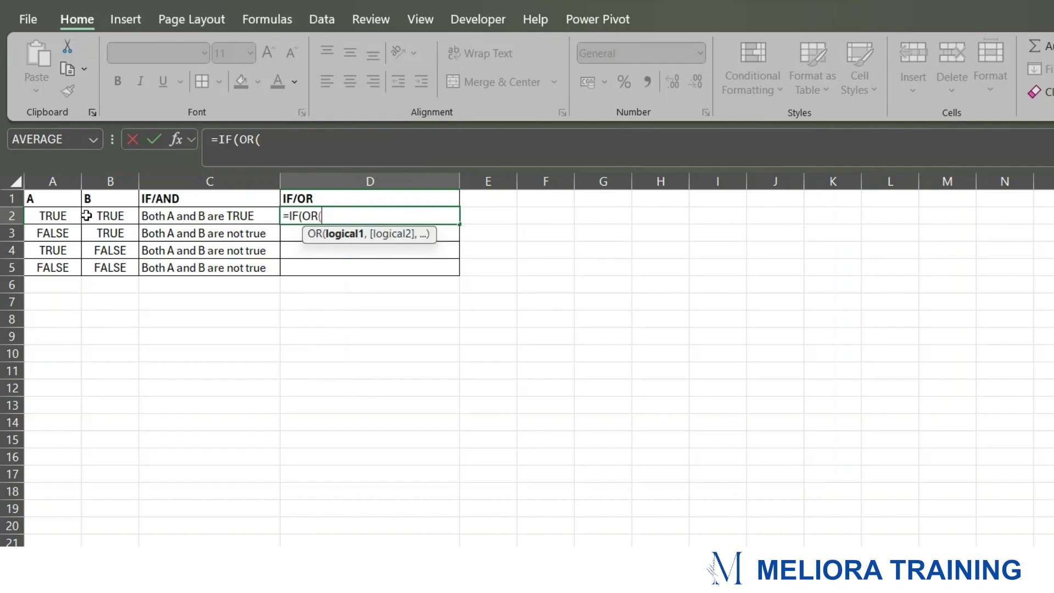
- Complete the OR logical test in the D2 formula with the conditions A2 = TRUE and B2 = TRUE
click(47, 215)
text(= TRUE)
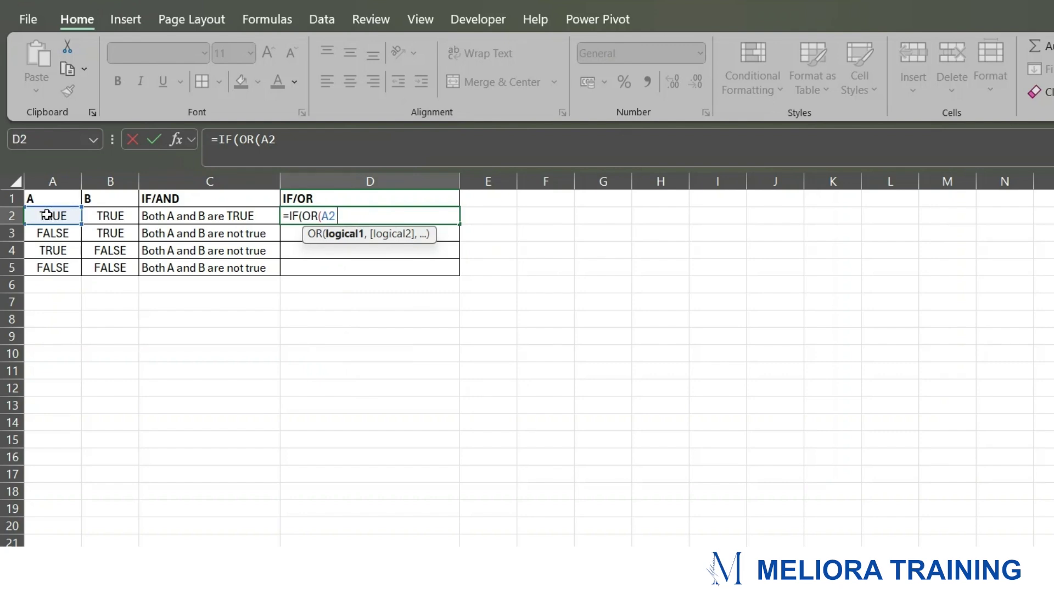
text(,)
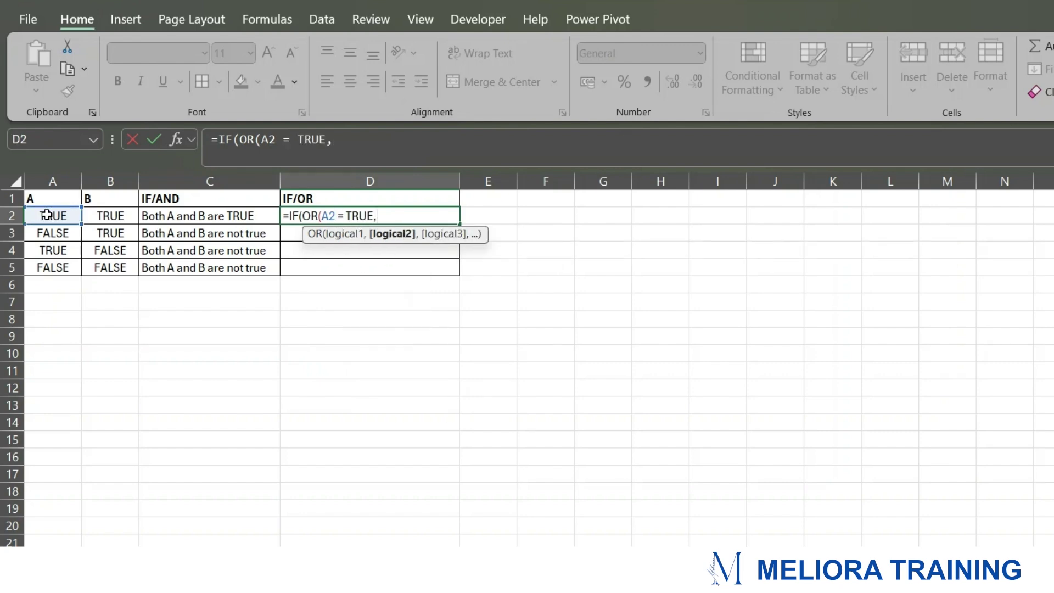
click(109, 216)
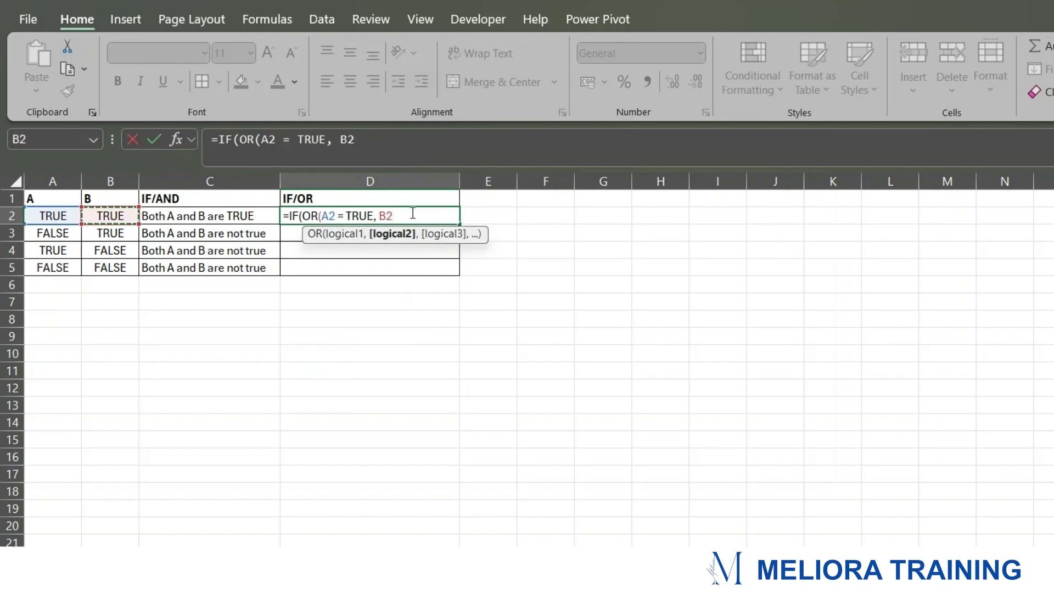
text(= TRUE)
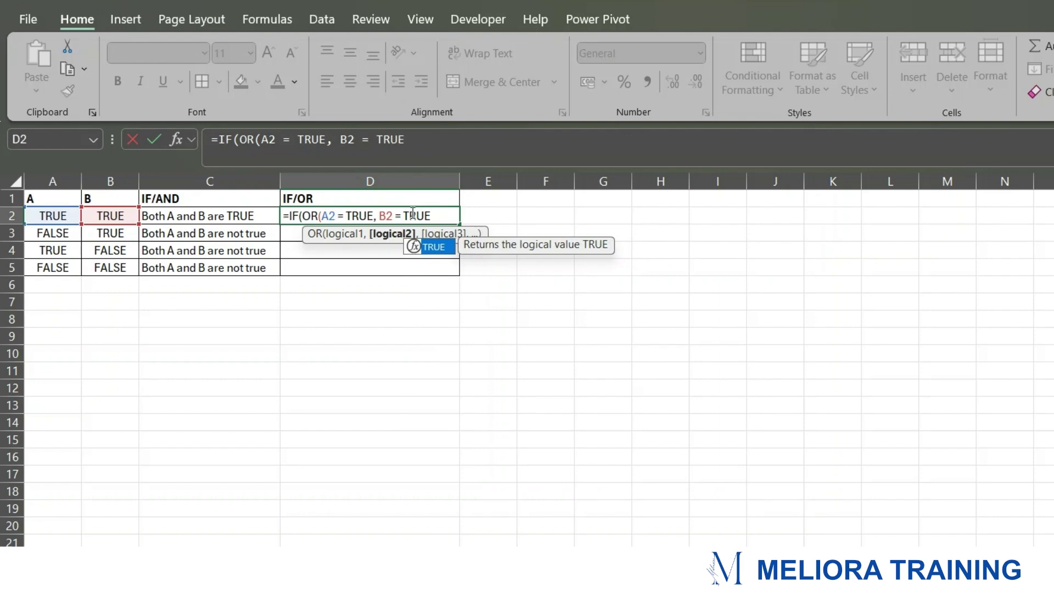
text(")
key(BackSpace)
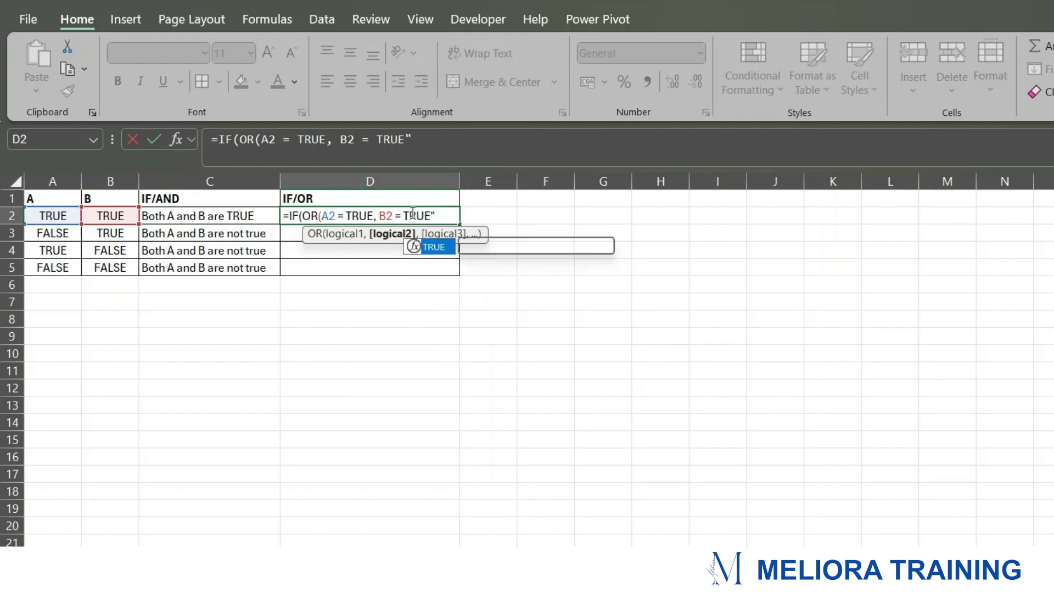
text())
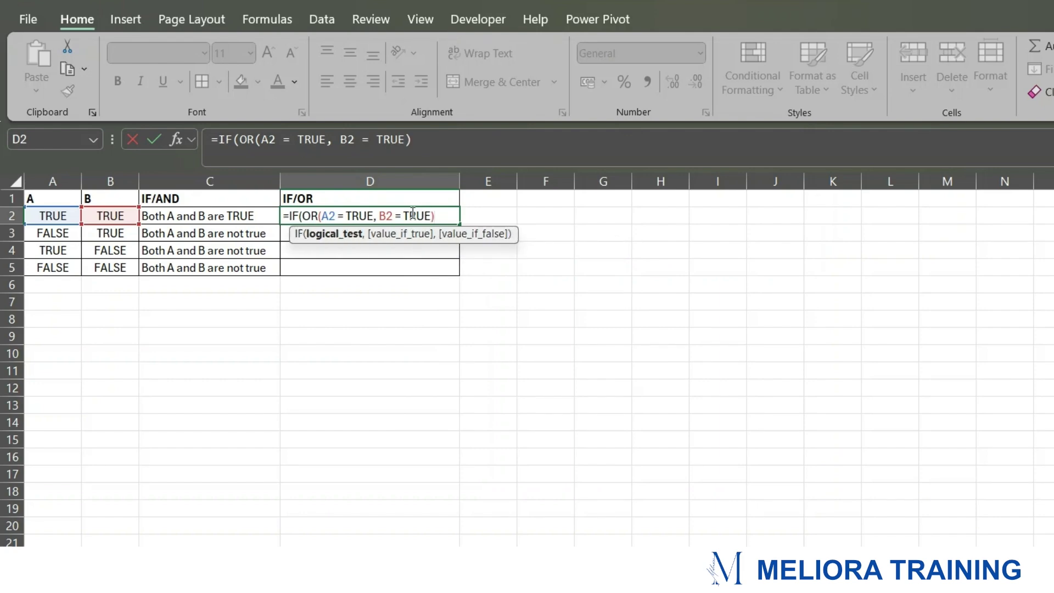
text(,)
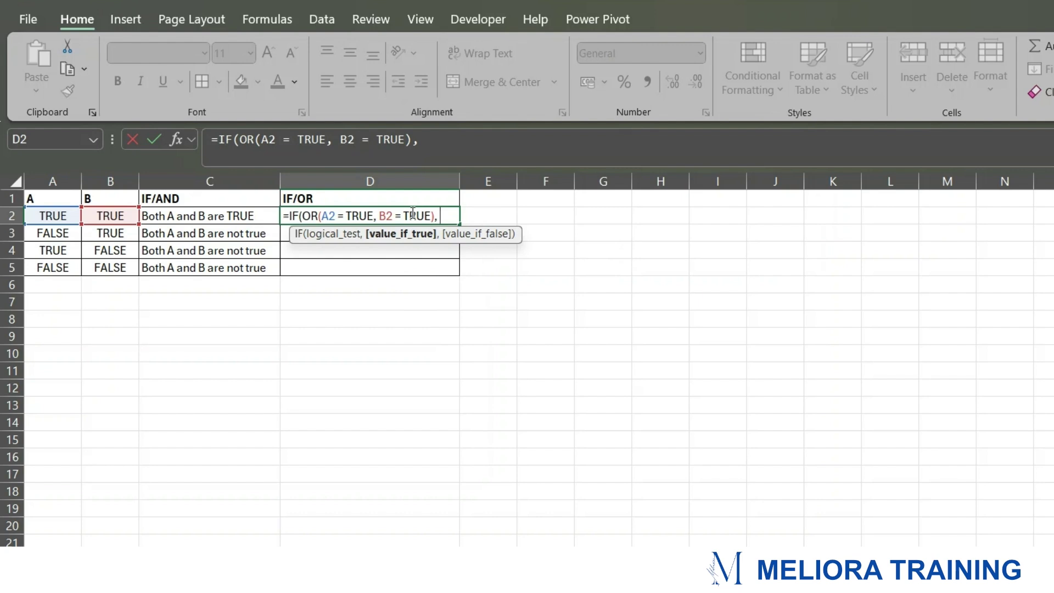
- Set the D2 formula's value-if-true argument to the text "A or B is true"
text( "Either A or)
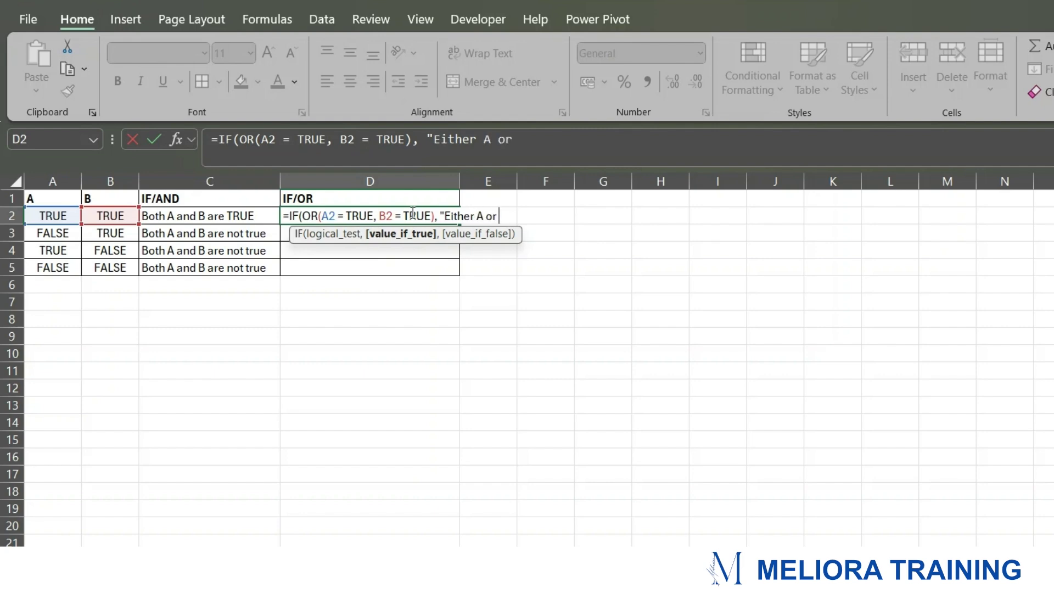
text( B is)
key(BackSpace)
key(BackSpace)
key(BackSpace)
key(BackSpace)
key(BackSpace)
key(BackSpace)
key(BackSpace)
key(BackSpace)
key(BackSpace)
key(BackSpace)
key(BackSpace)
key(BackSpace)
key(BackSpace)
key(BackSpace)
key(BackSpace)
key(BackSpace)
text(A)
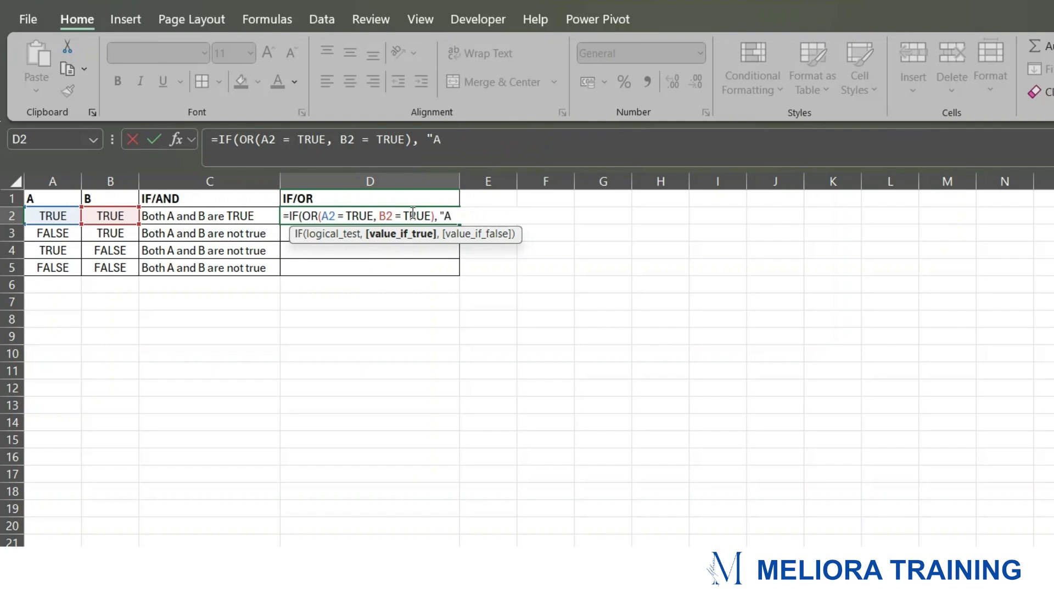
text( or B is true)
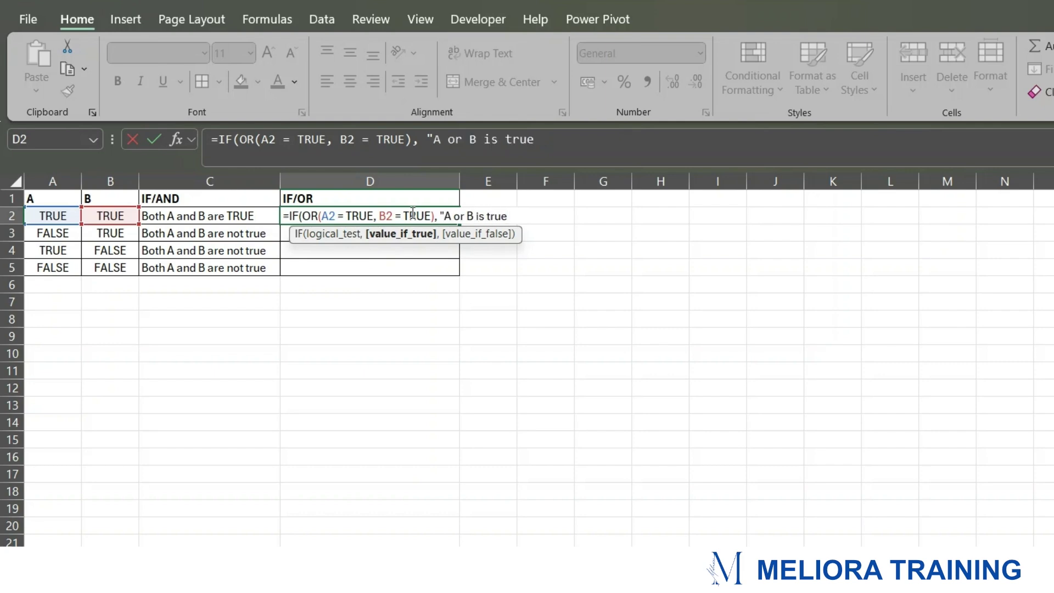
text(", ")
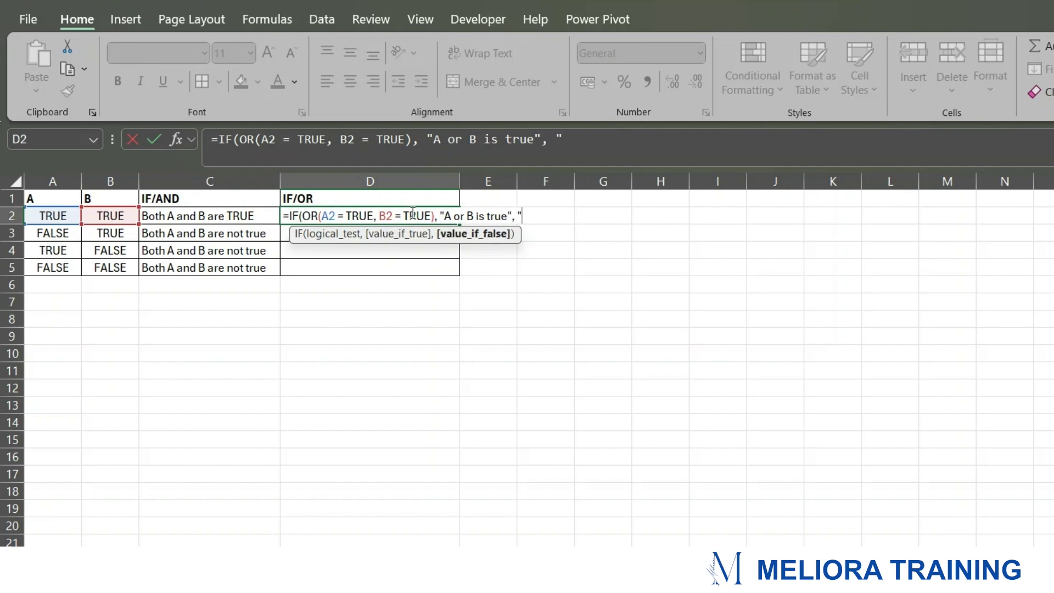
- Set the value-if-false argument to "Neither A nor B is true" and commit the IF/OR formula in D2
text(Nei)
text(ther n)
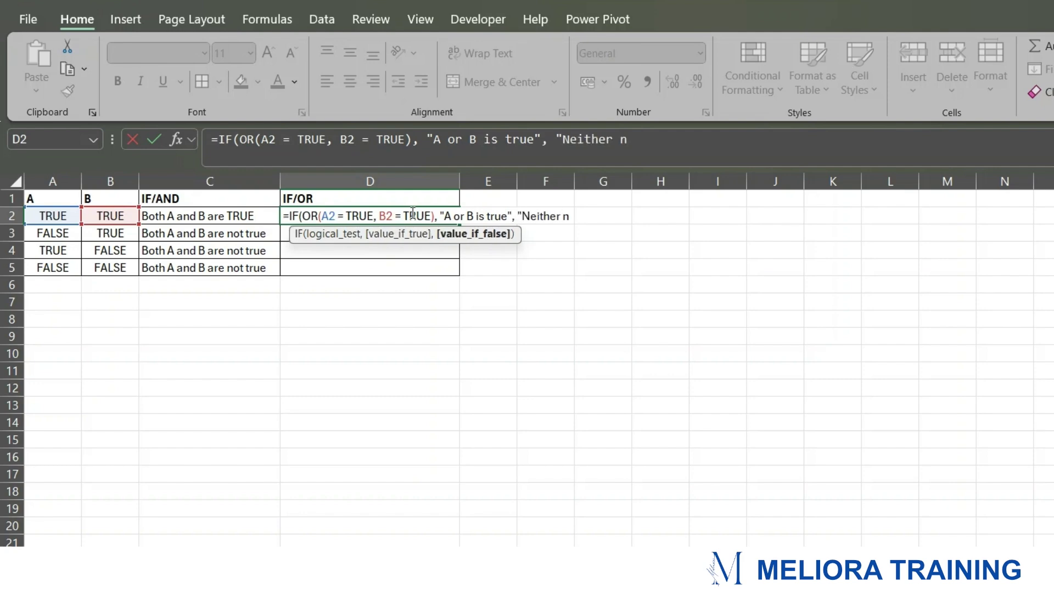
key(BackSpace)
text(A nor B is true)
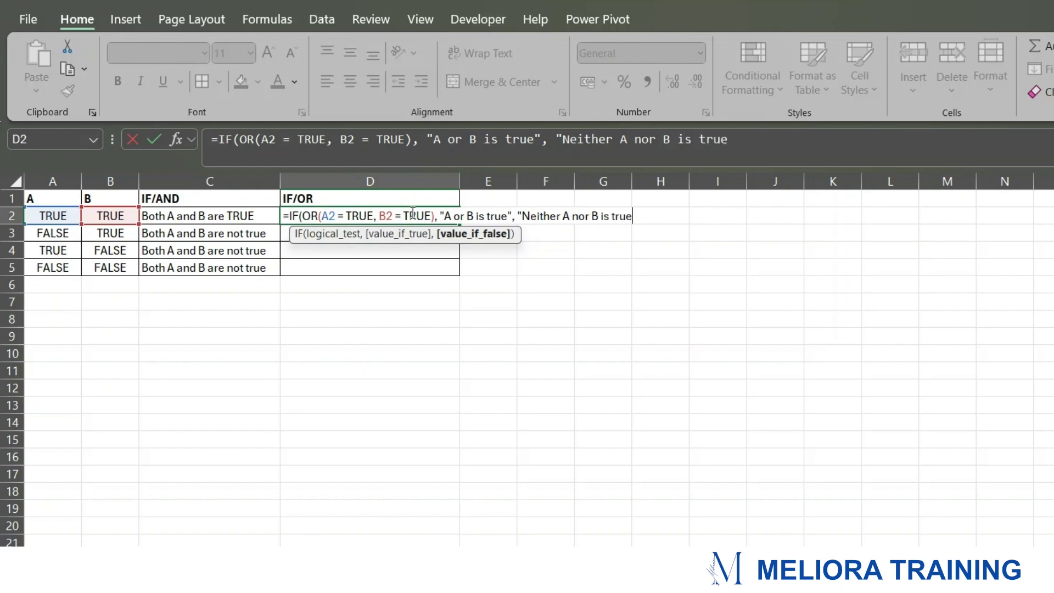
text("))
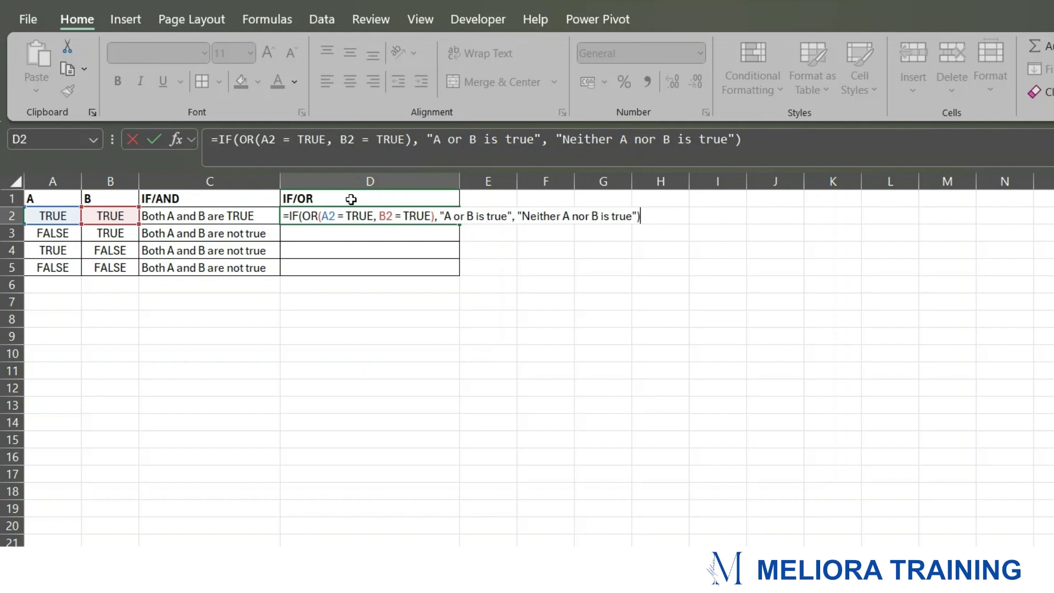
click(784, 139)
key(Return)
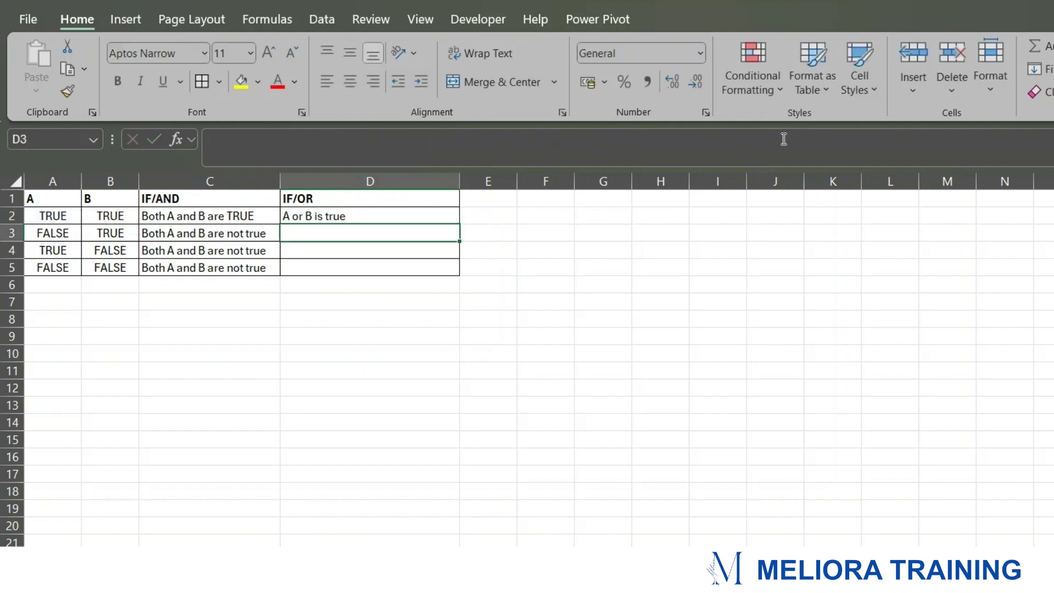
- Fill the IF/OR formula from D2 down through D5
click(300, 217)
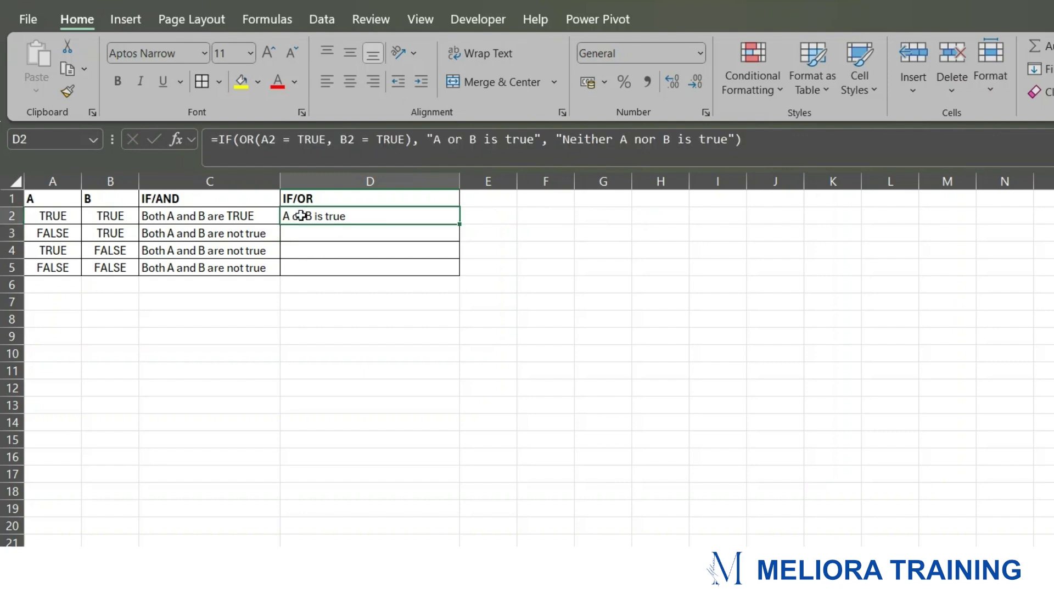
double_click(459, 226)
click(603, 233)
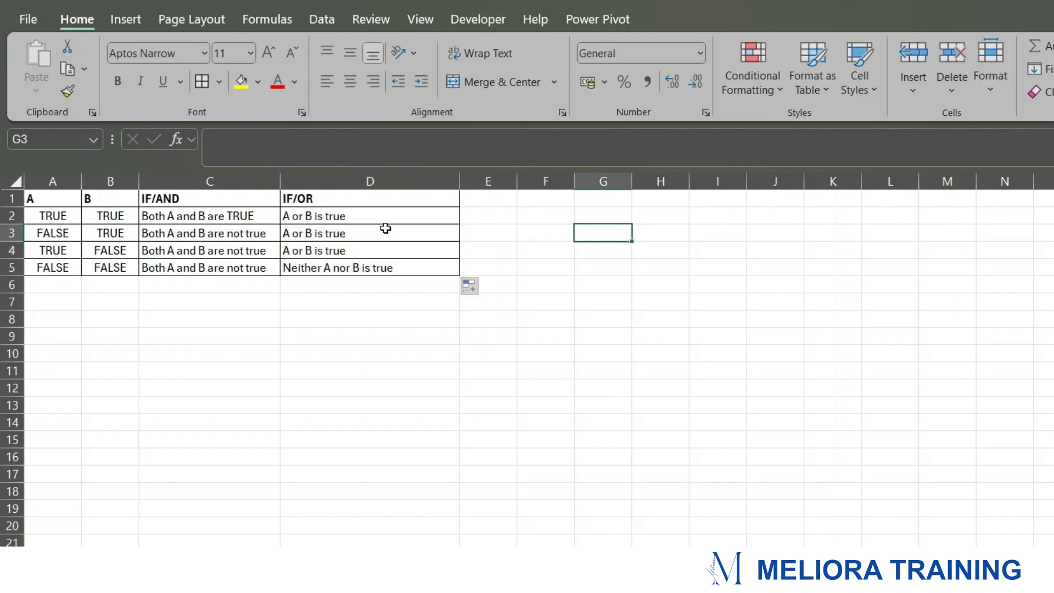
- Compare the IF/OR results in D2:D5 with the logical values in columns A and B
drag(371, 218, 367, 248)
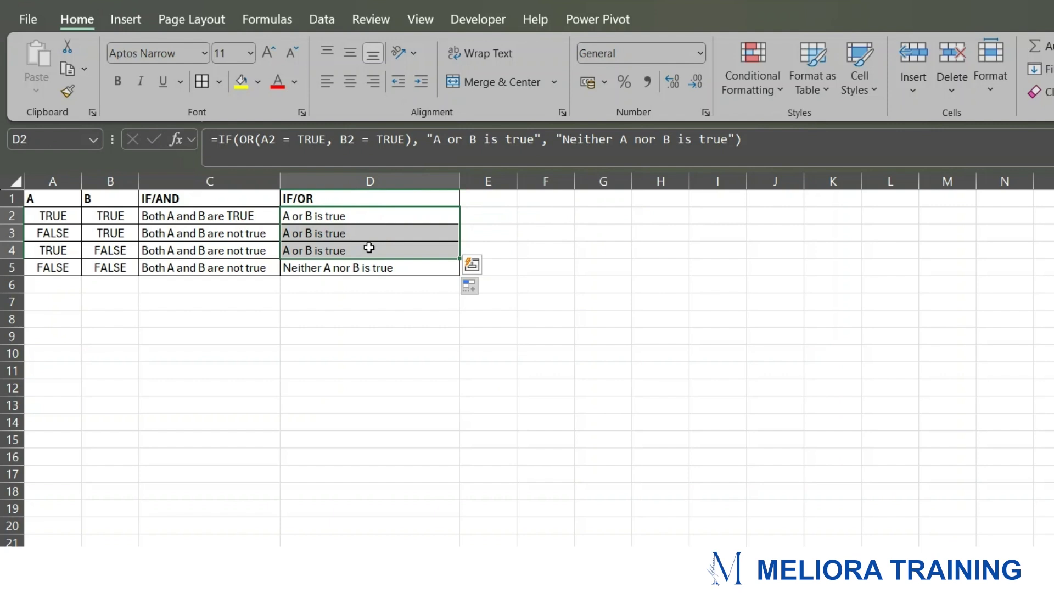
drag(53, 218, 112, 243)
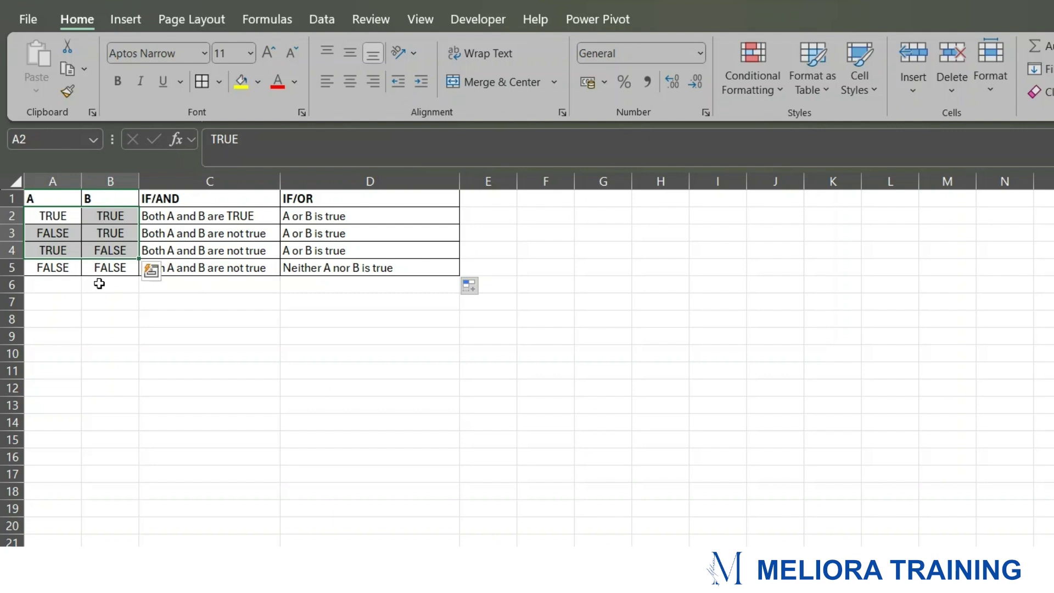
drag(52, 268, 263, 271)
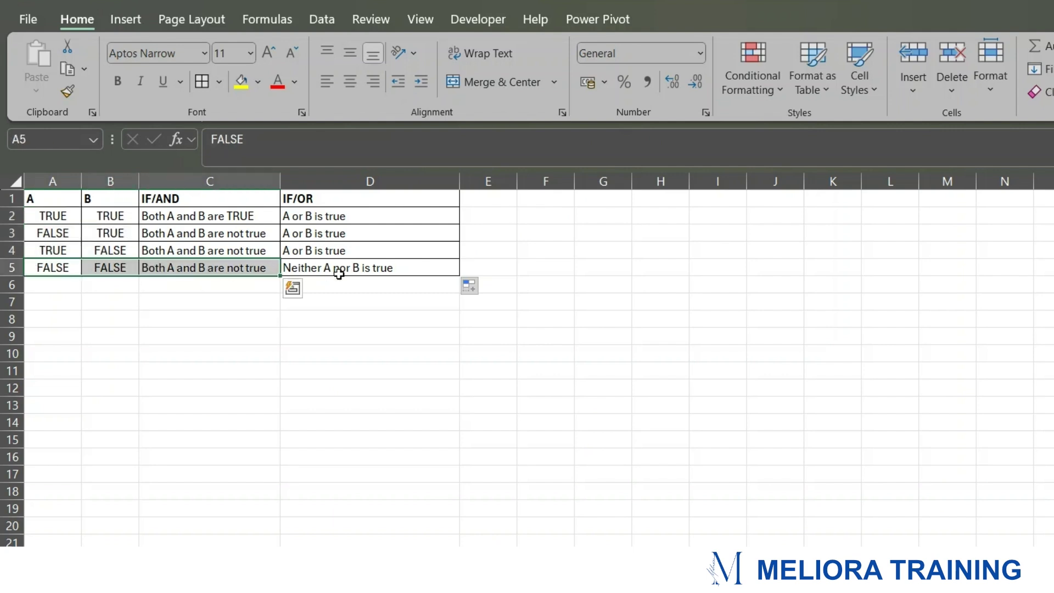
click(413, 275)
drag(61, 268, 258, 269)
click(383, 270)
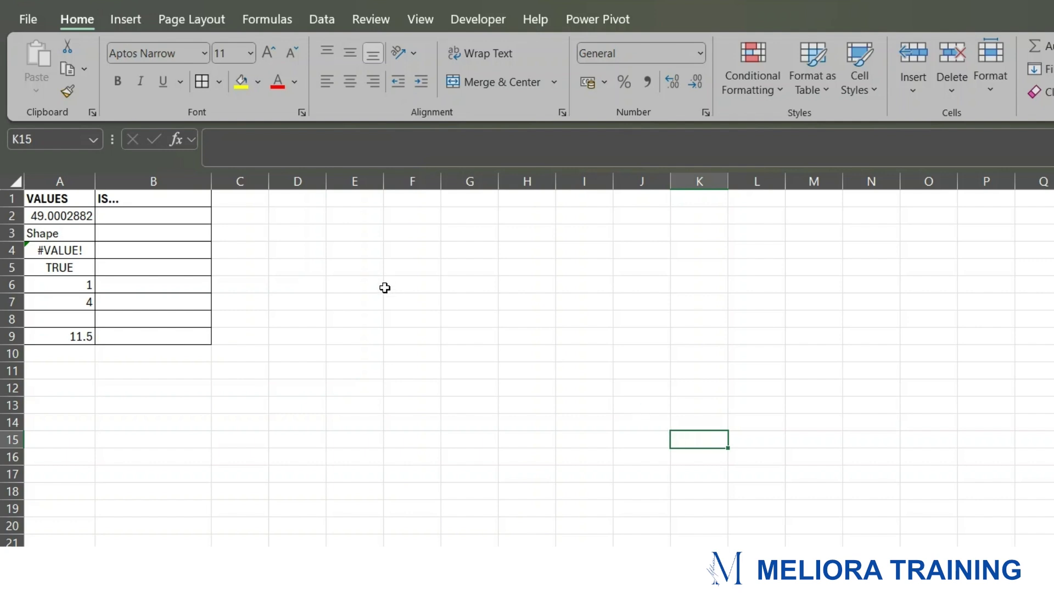
- Enter =ISNUMBER(A2) in B2 to test whether the first entry under VALUES is a number, and check the result
drag(51, 224, 58, 334)
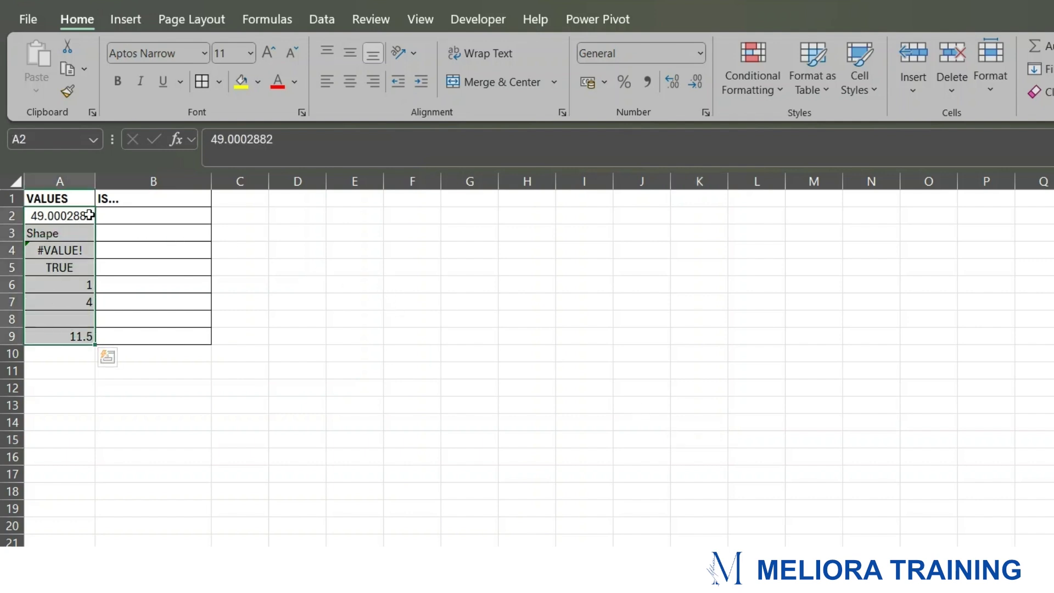
click(127, 223)
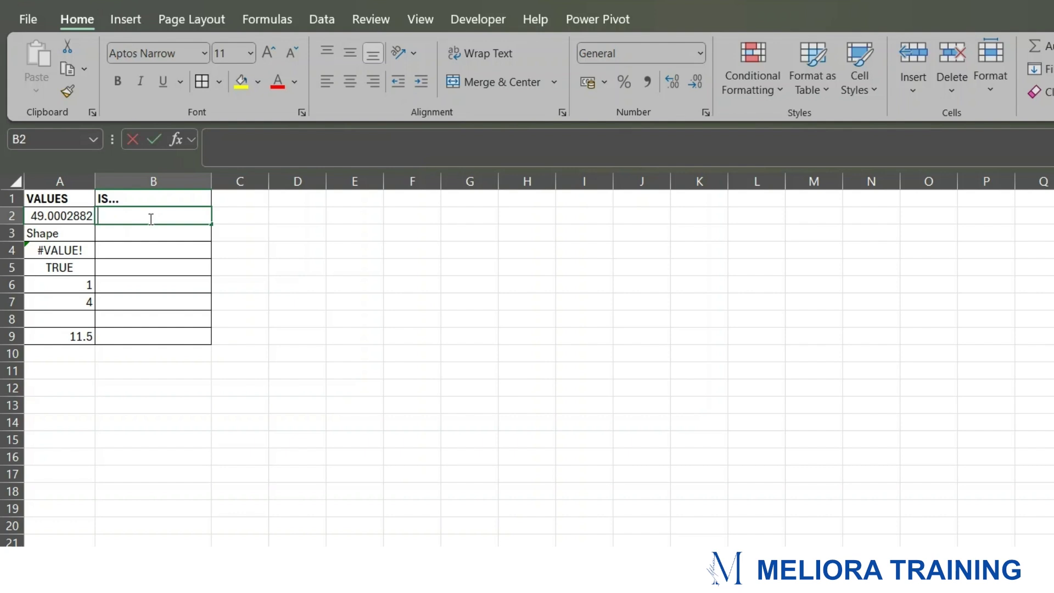
text(=)
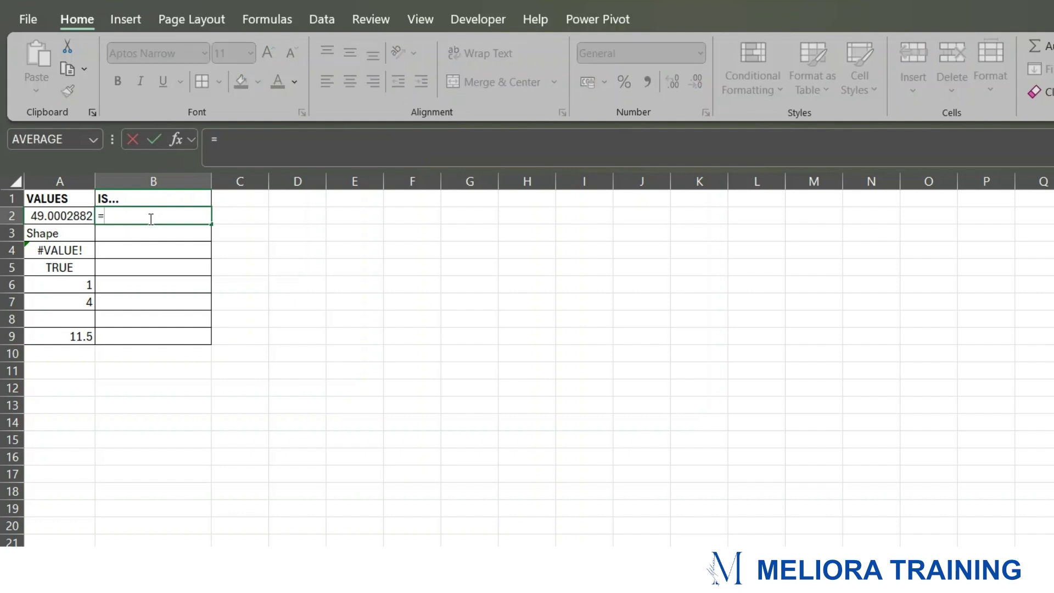
text(ISN)
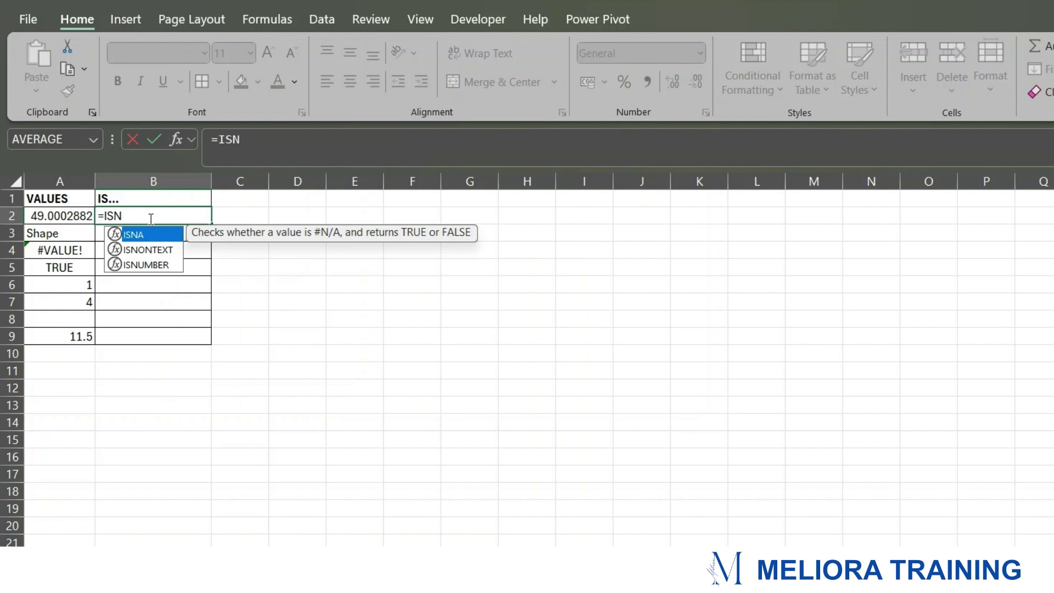
key(Down)
key(Down)
key(Tab)
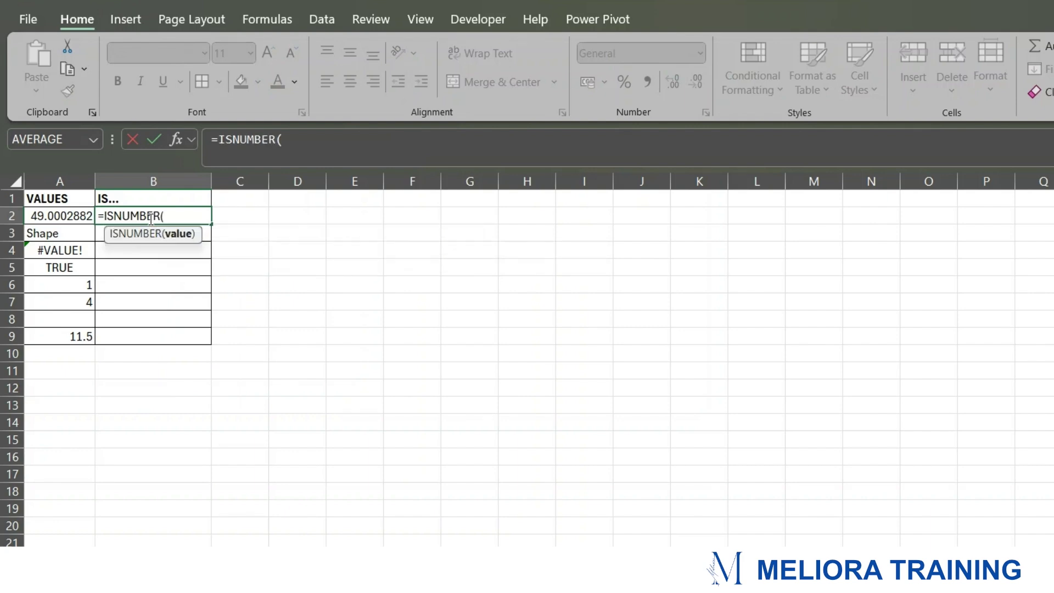
click(75, 217)
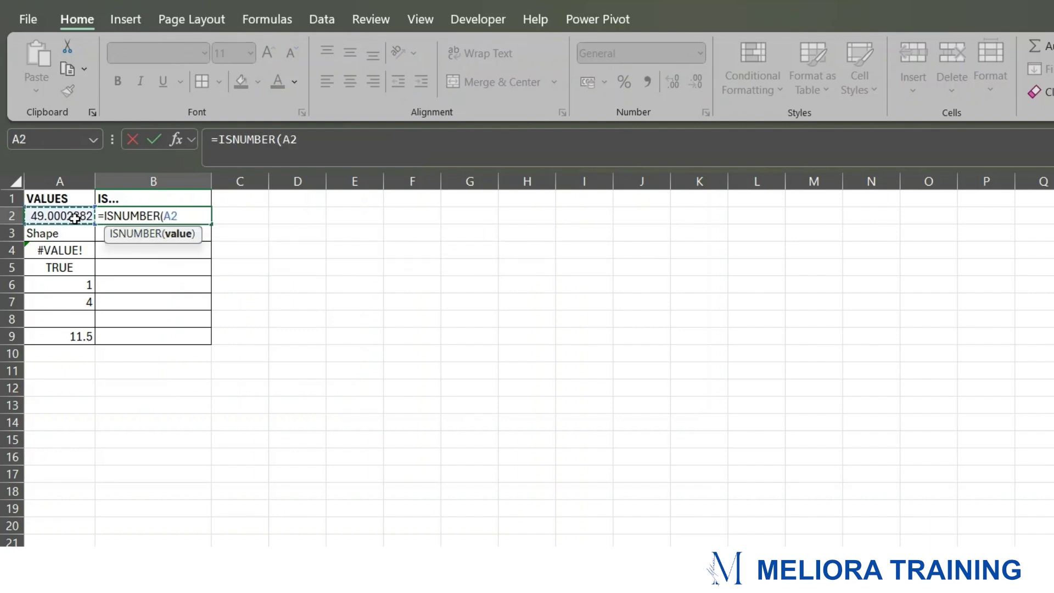
text())
key(Return)
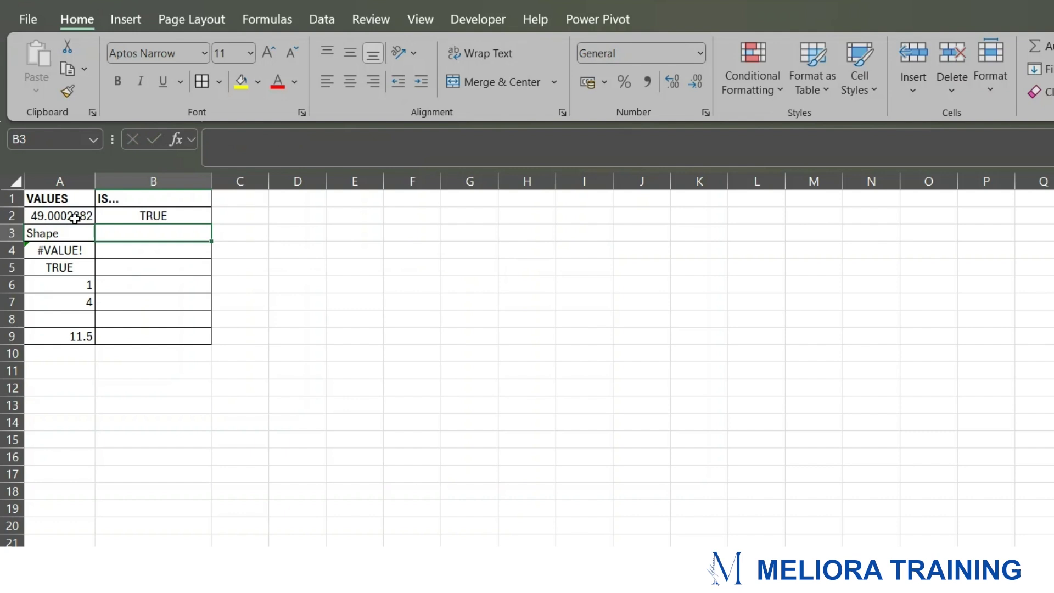
click(142, 214)
click(53, 215)
- Enter =ISTEXT(A3) in B3 to test whether the entry "Shape" is text
click(155, 229)
text(=)
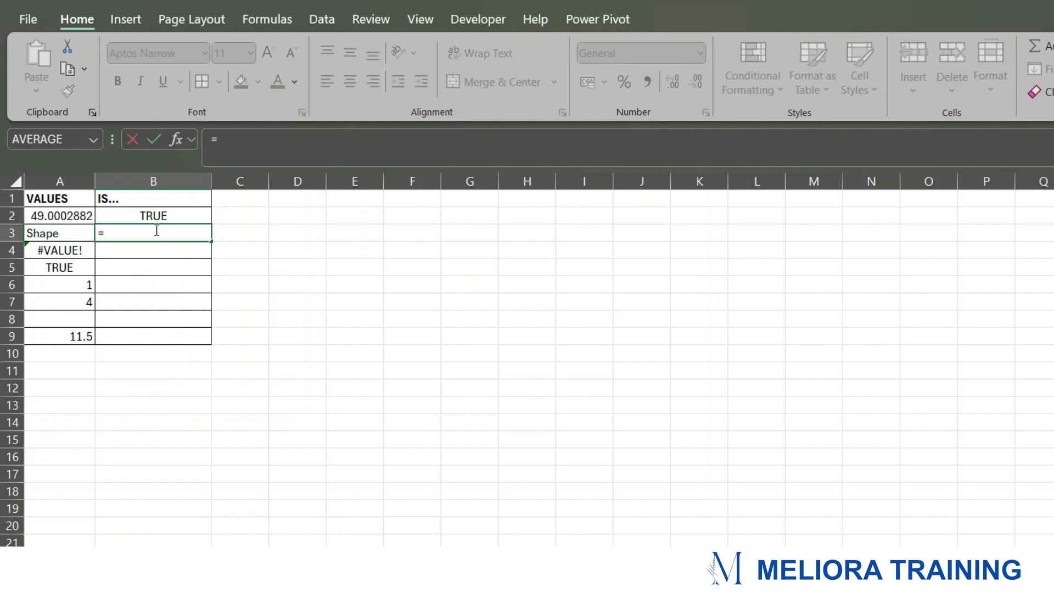
text(ISTEXT()
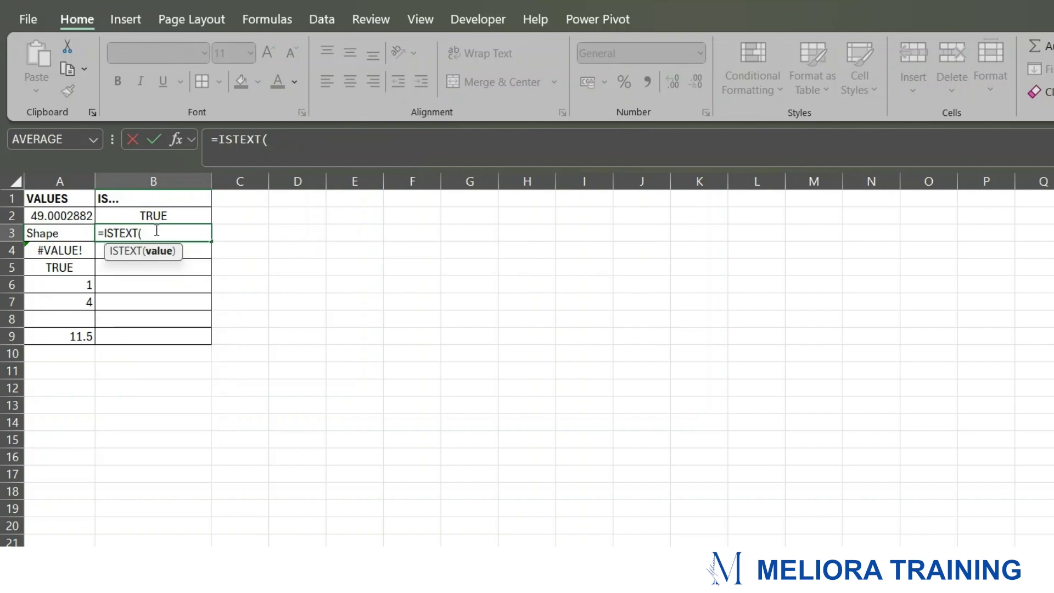
click(75, 231)
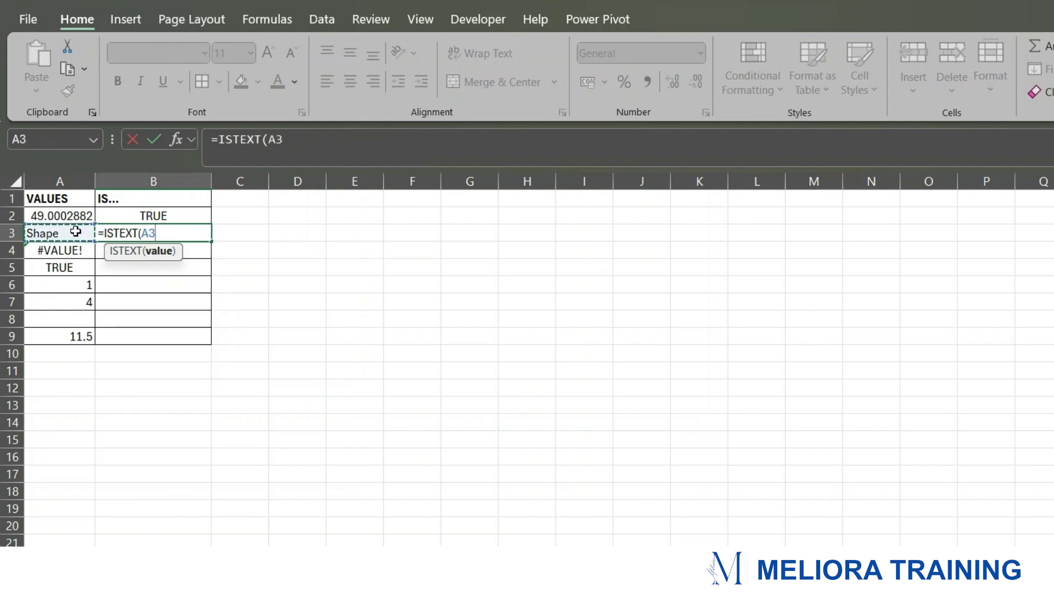
text())
key(Return)
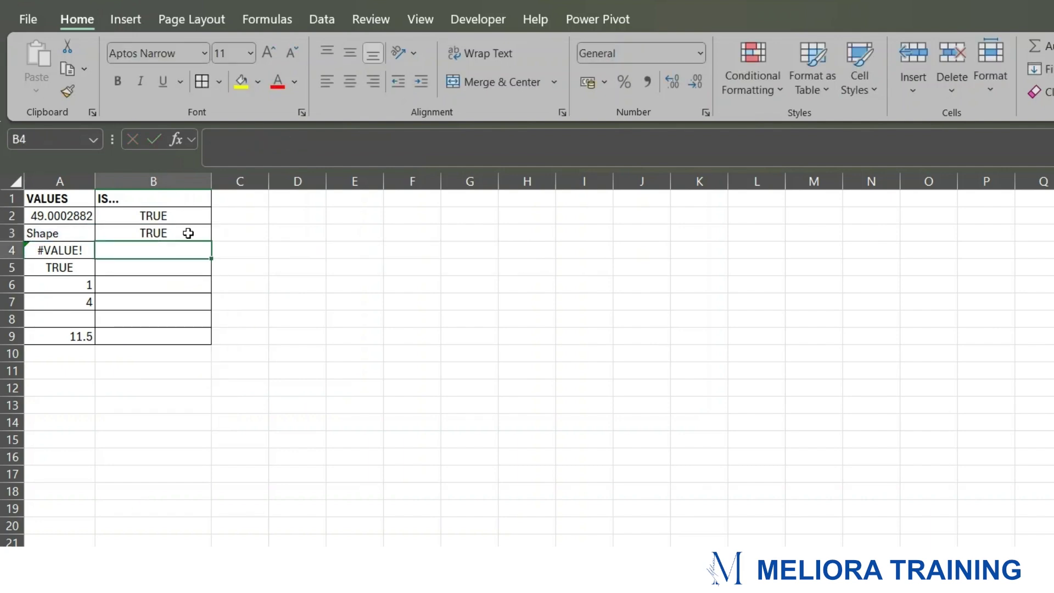
- Enter =ISERROR(A4) in B4 to test whether A4 holds an error, and inspect the formula behind A4
text(=I)
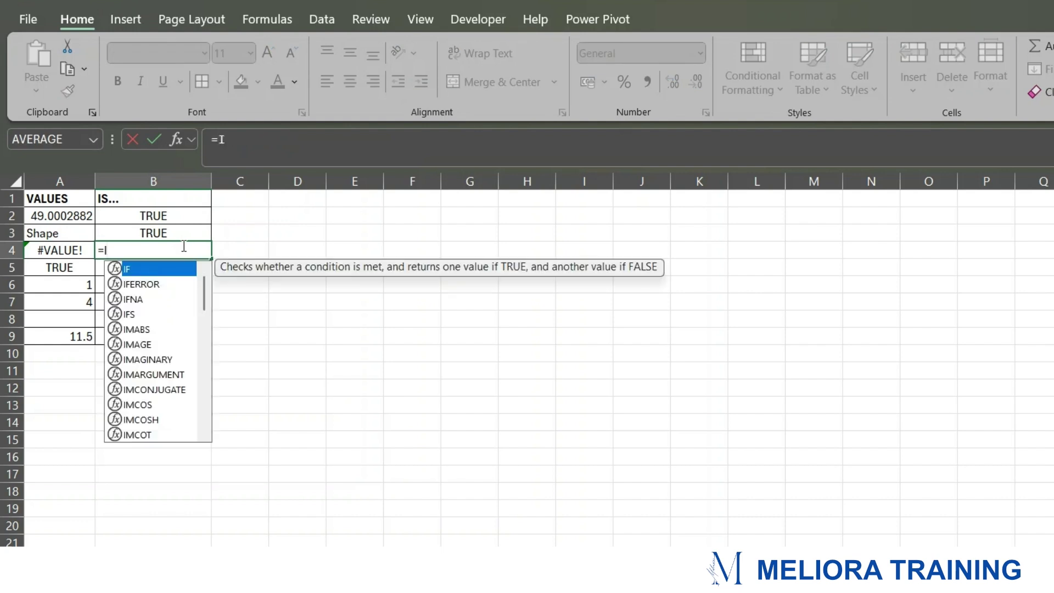
text(SERR)
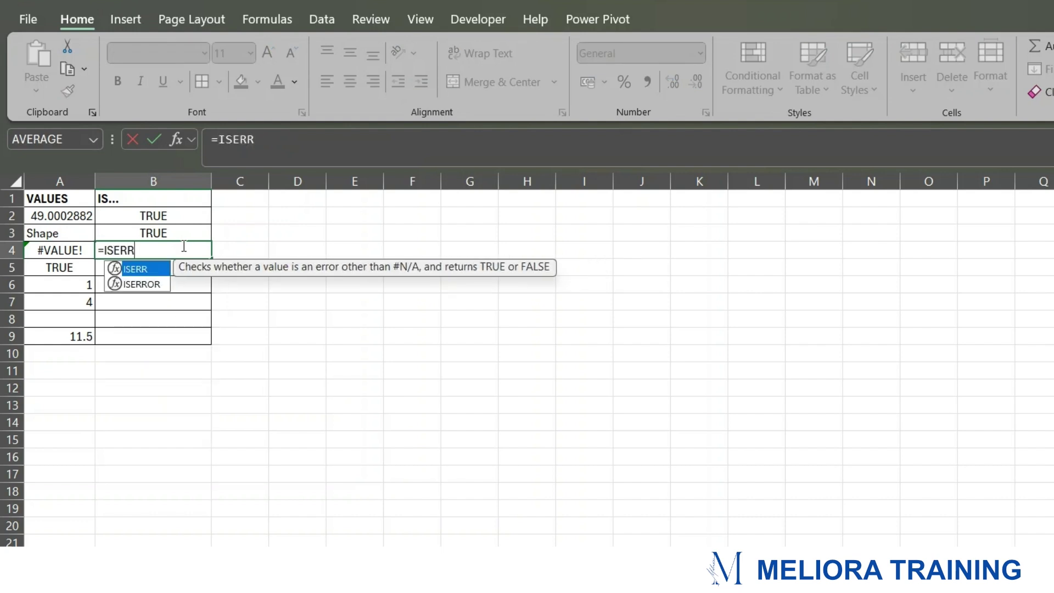
text(OR)
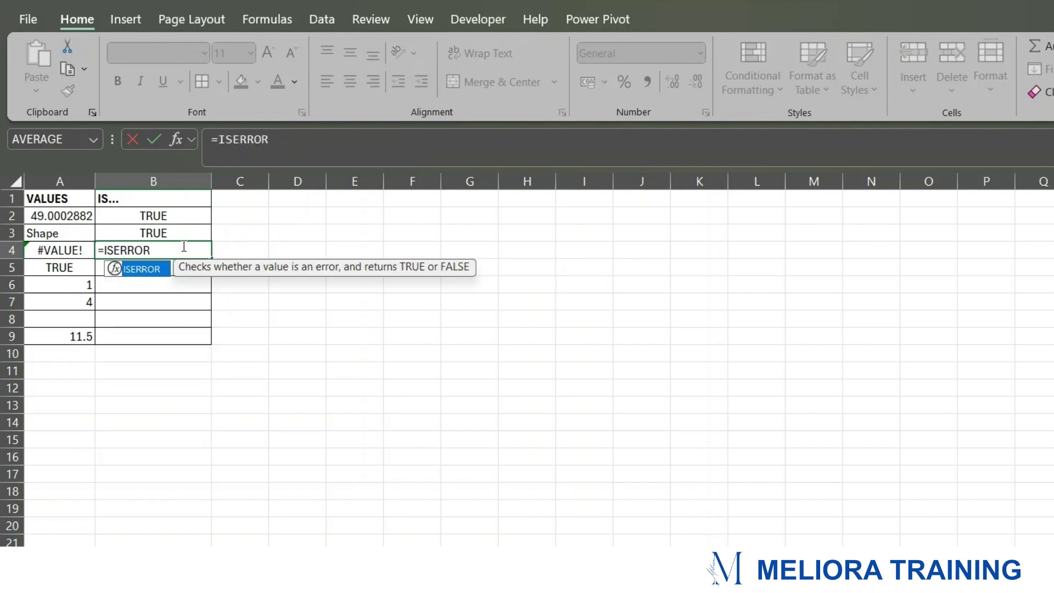
text((A4)
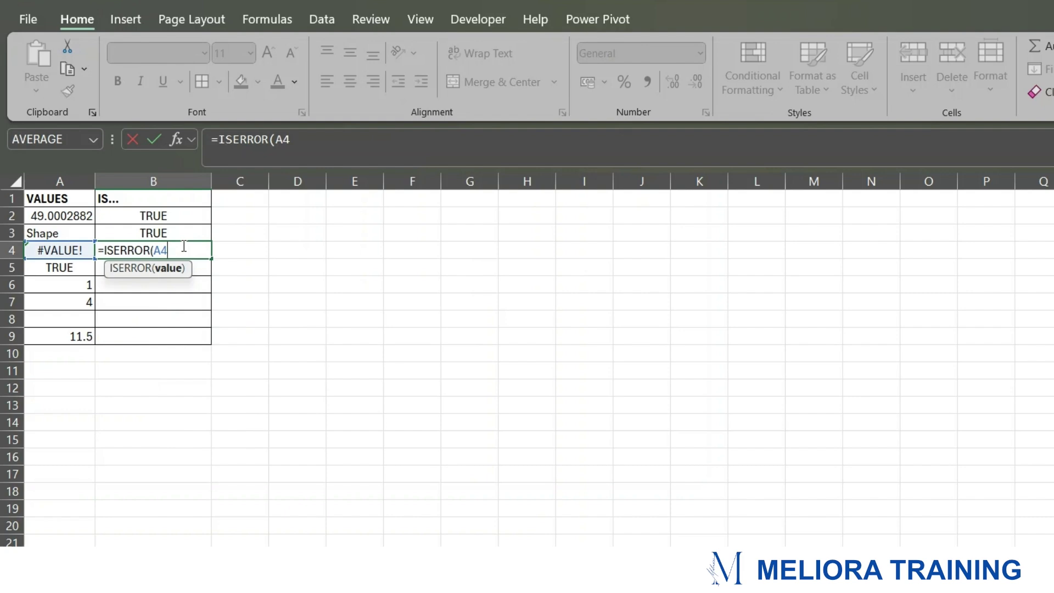
text())
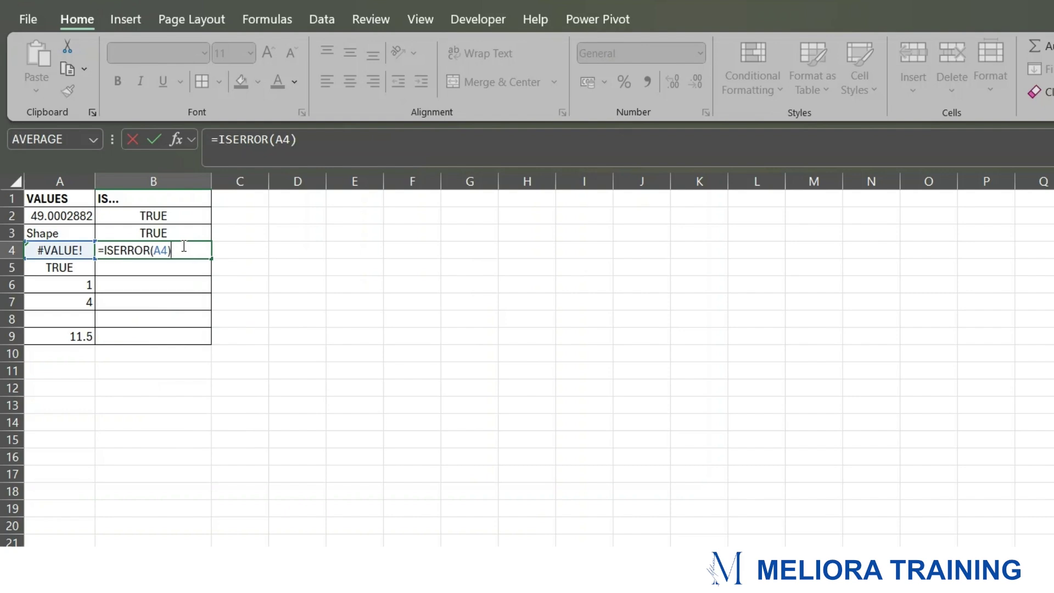
key(Return)
click(182, 245)
click(71, 250)
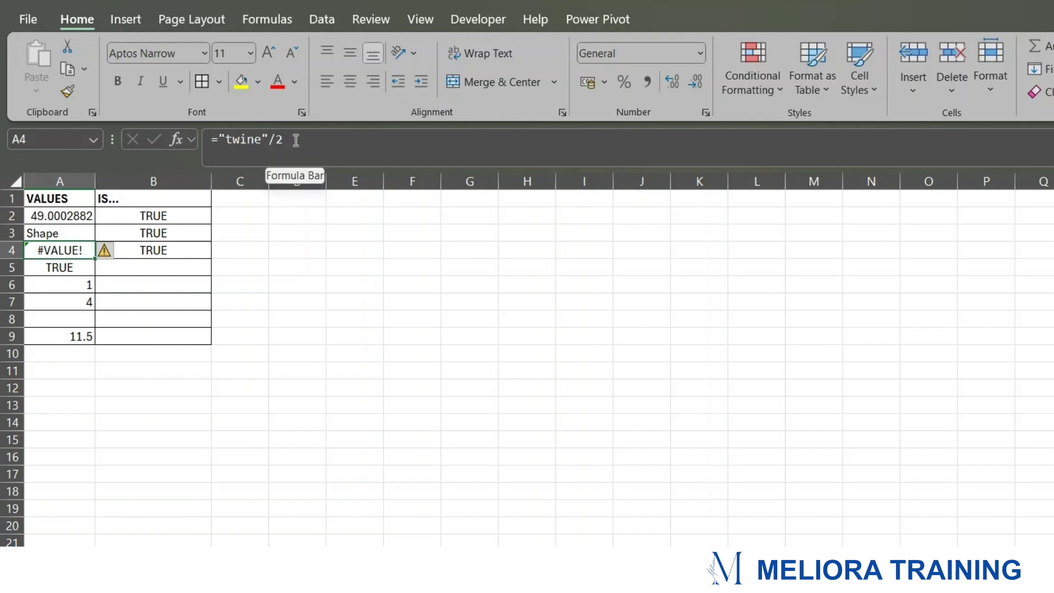
click(192, 254)
- Enter =ISLOGICAL(A5) in B5 to test whether A5 holds a logical value, and check both cells
click(195, 267)
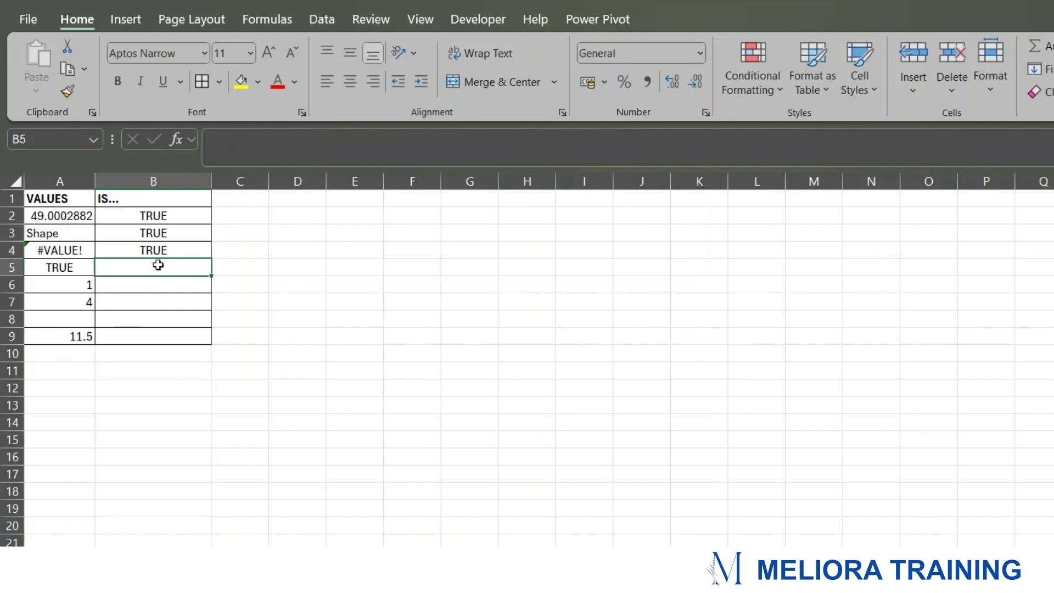
click(85, 268)
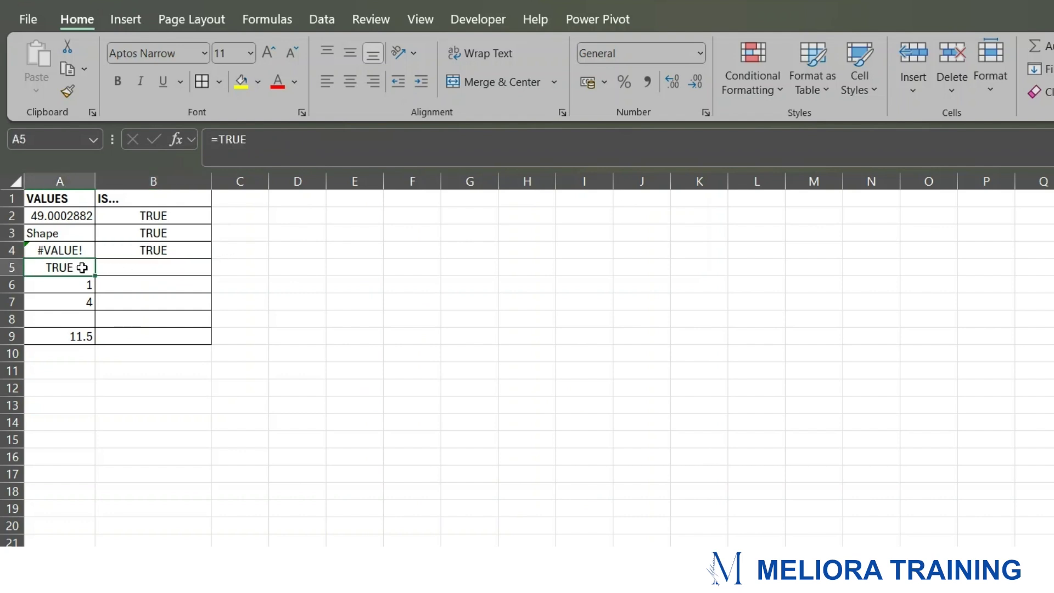
click(159, 262)
click(62, 268)
click(178, 262)
text(=)
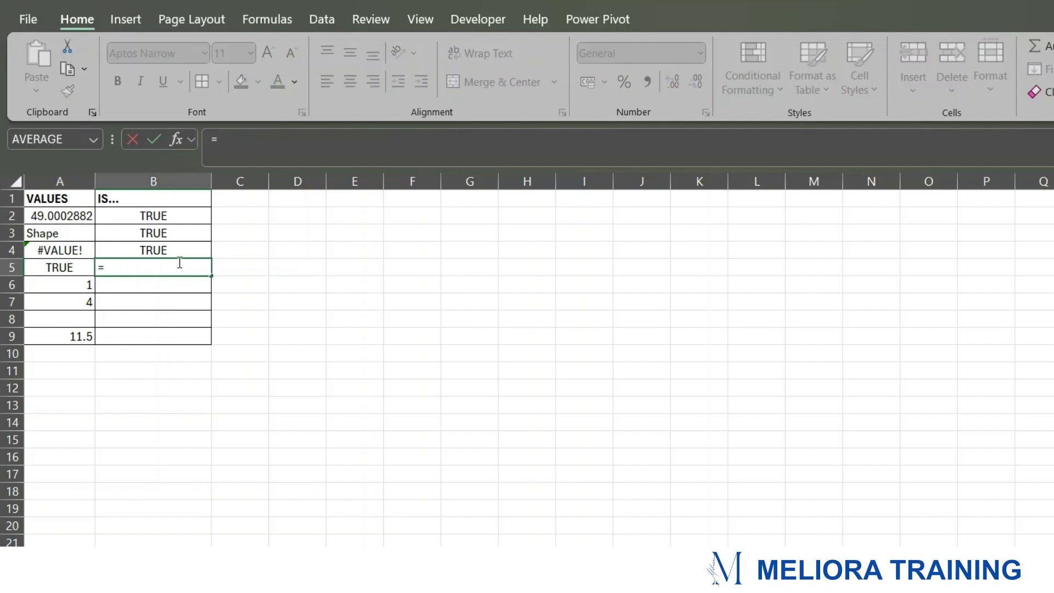
text(ISL)
key(Tab)
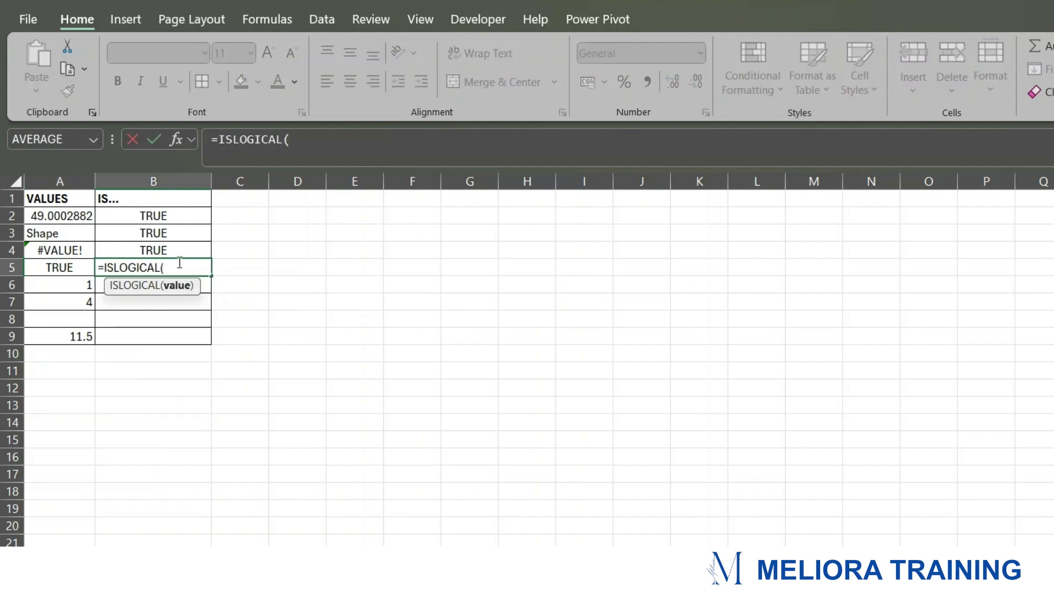
click(32, 266)
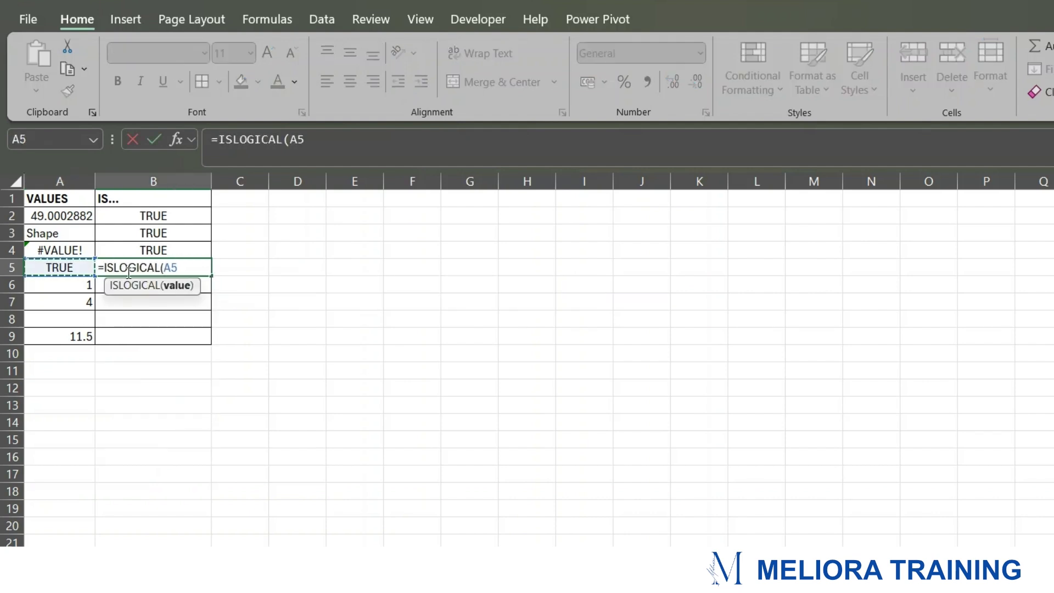
key(Return)
click(187, 267)
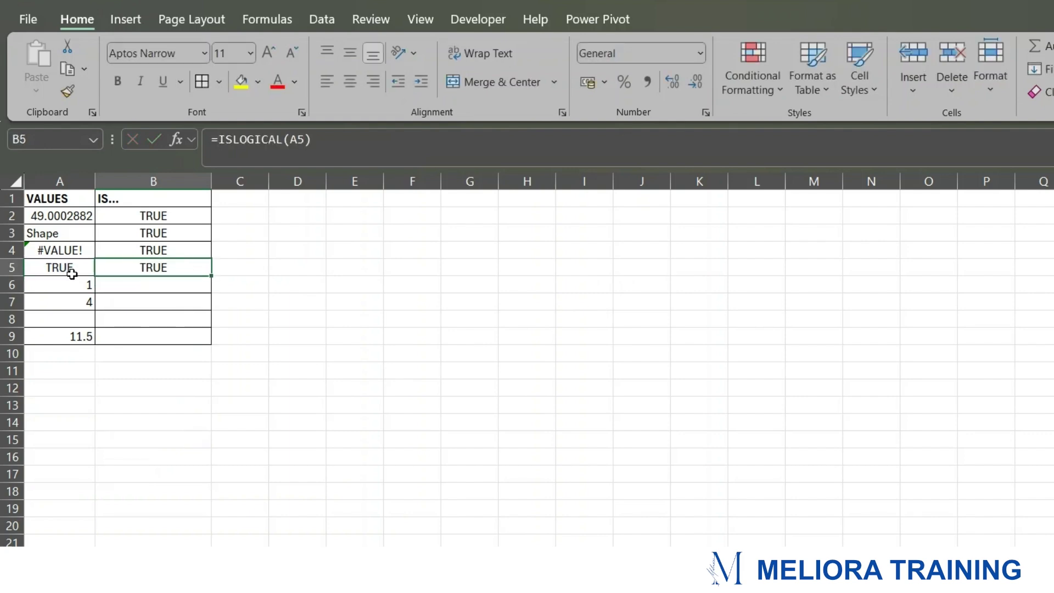
click(64, 269)
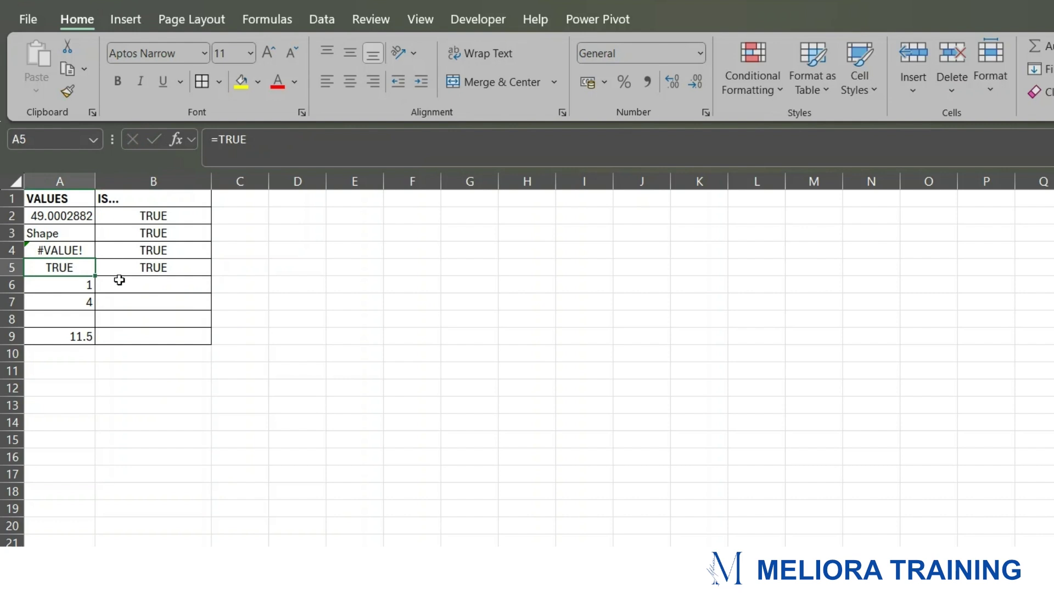
- Enter =ISODD(A6) in B6 to test whether the number in A6 is odd
click(181, 285)
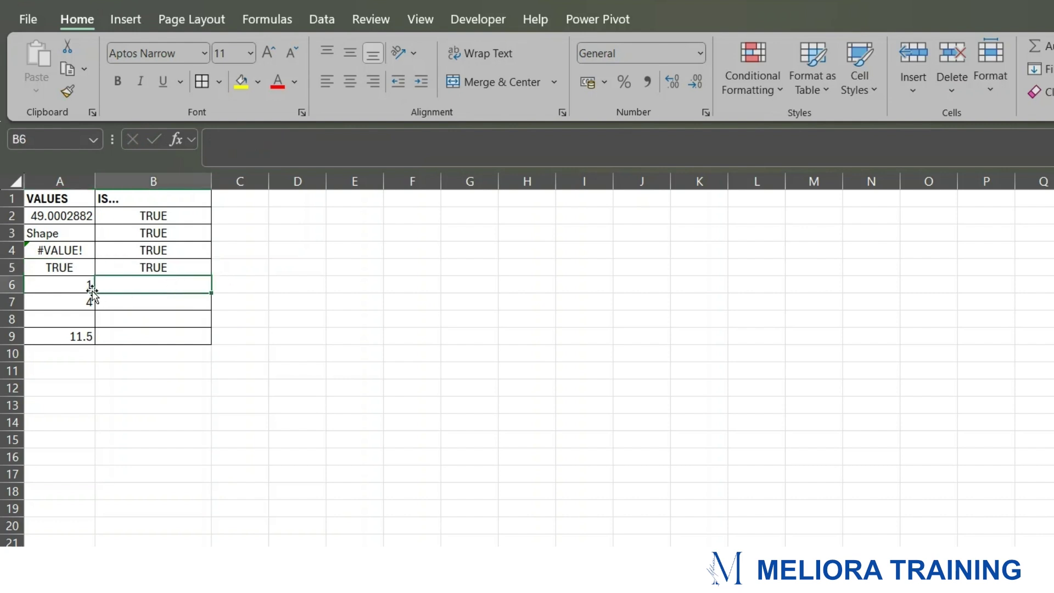
click(71, 285)
click(71, 302)
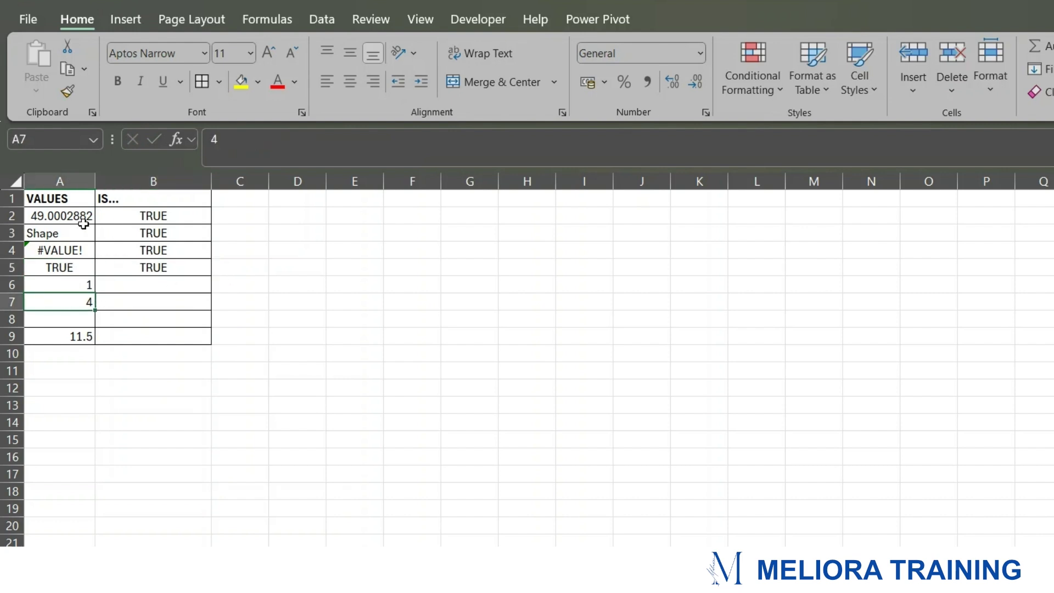
click(155, 287)
text(=)
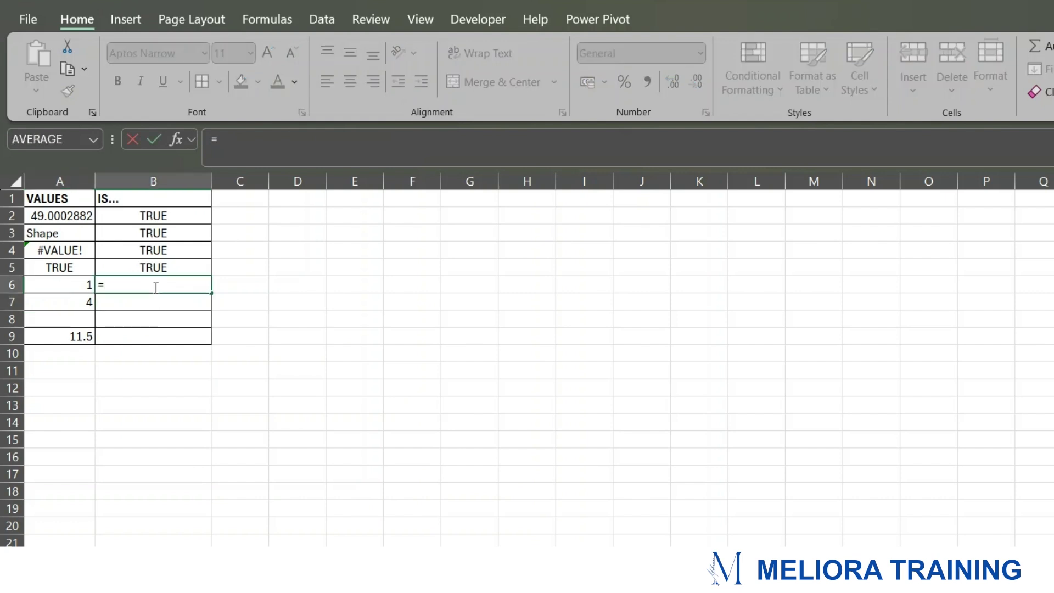
text(ISO)
key(Tab)
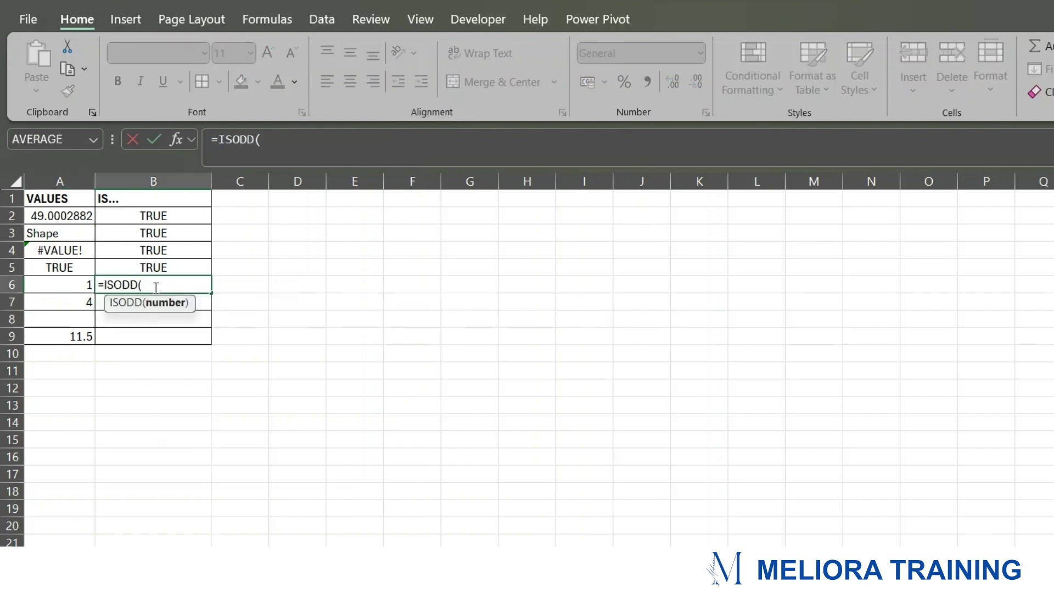
click(83, 283)
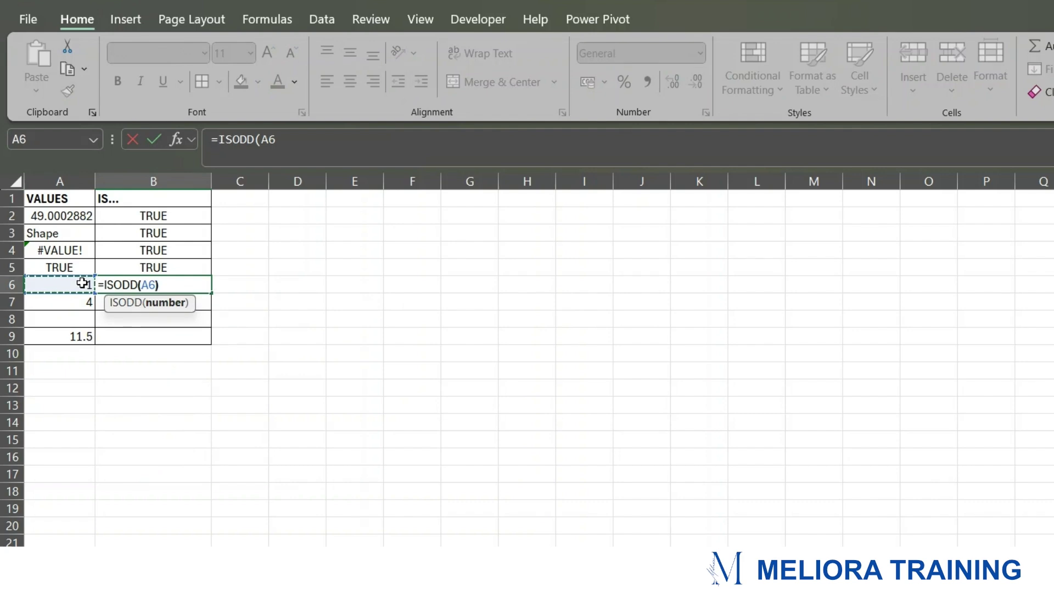
key(Return)
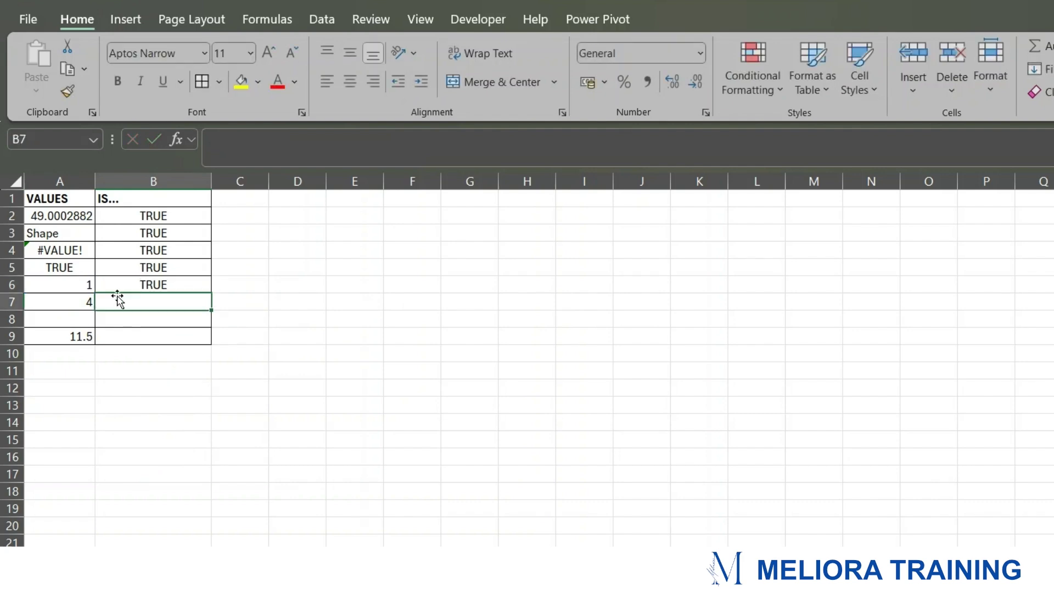
- Enter =ISEVEN(A7) in B7 to test whether the number in A7 is even
text(=ISEV)
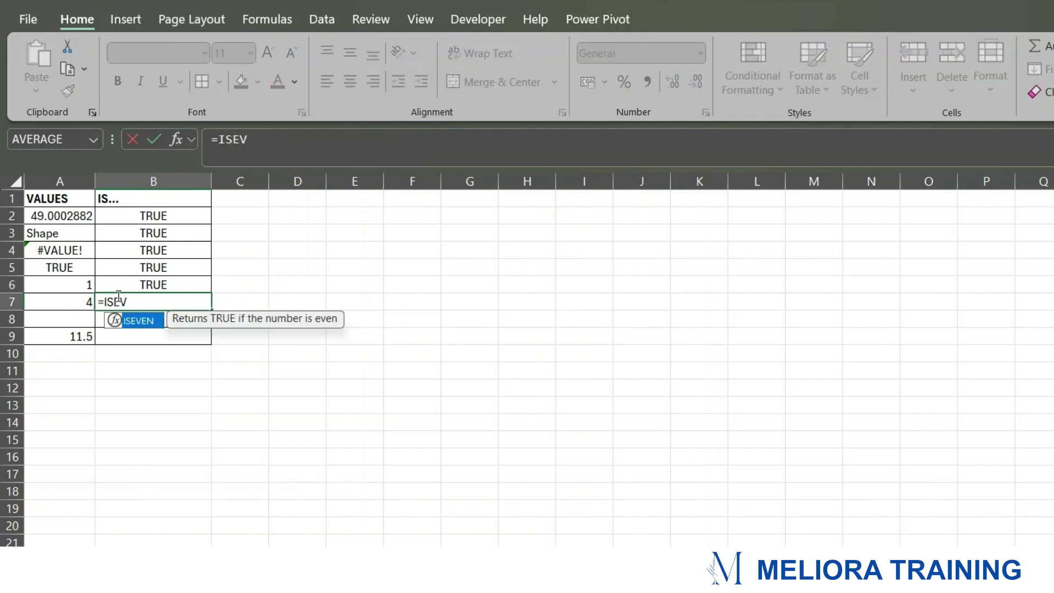
key(Tab)
click(75, 300)
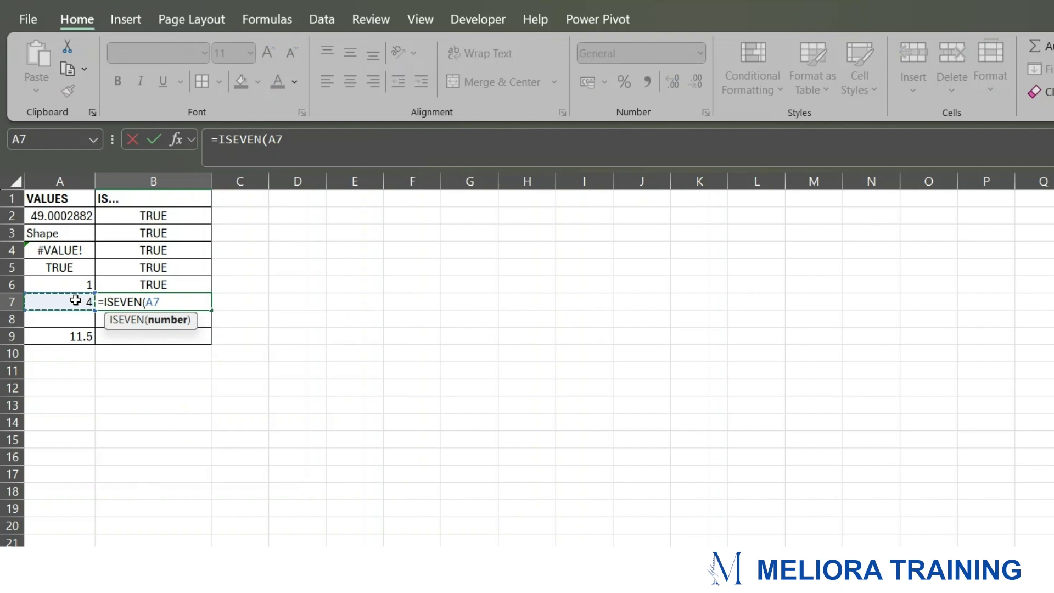
text())
key(Return)
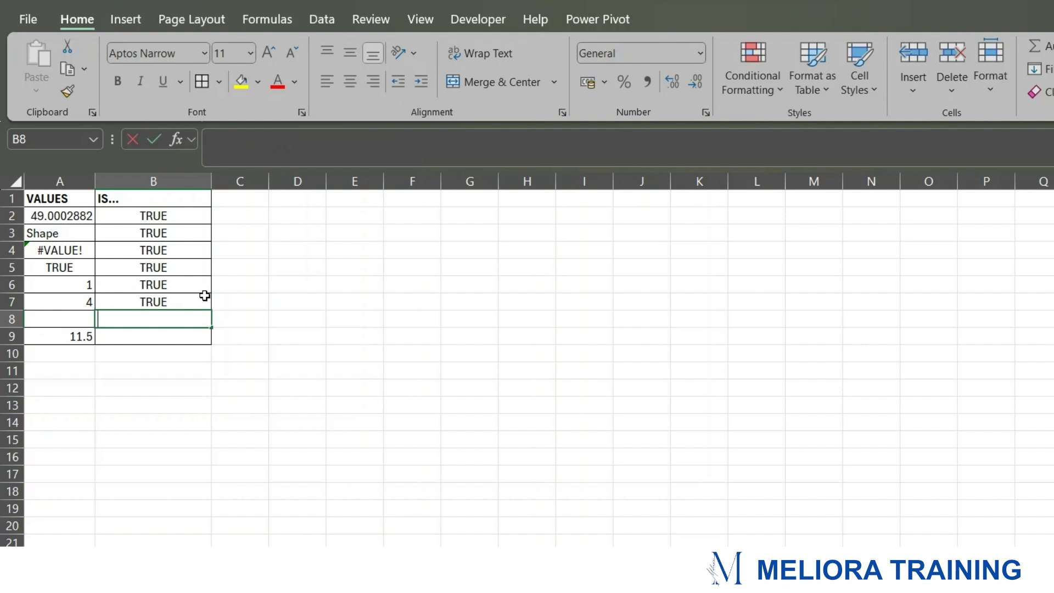
- Enter =ISBLANK(A8) in B8 to test whether A8 is empty, and check the tested cell
text(=IS)
key(Tab)
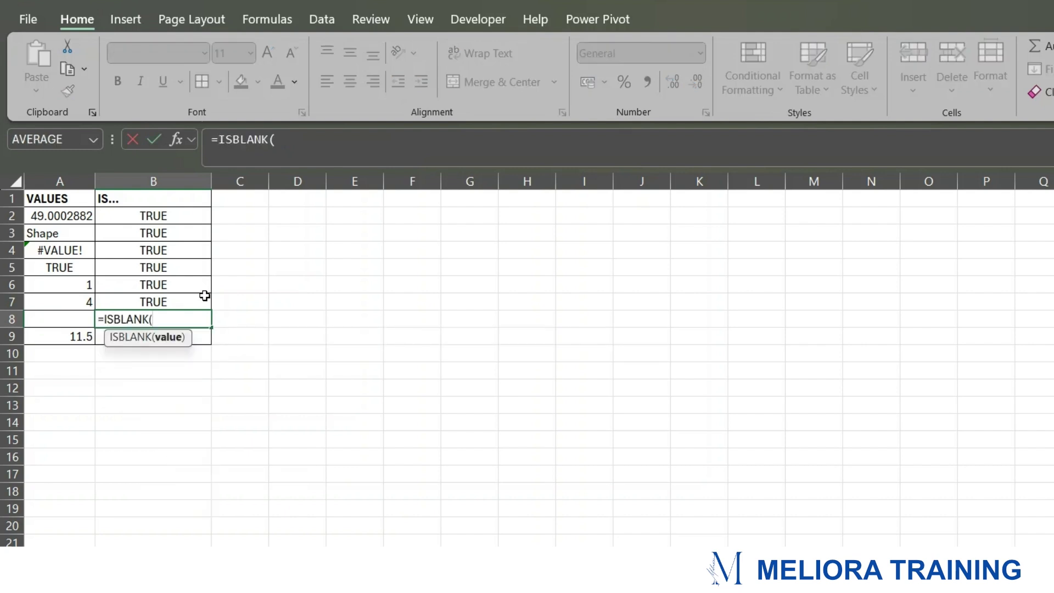
click(43, 320)
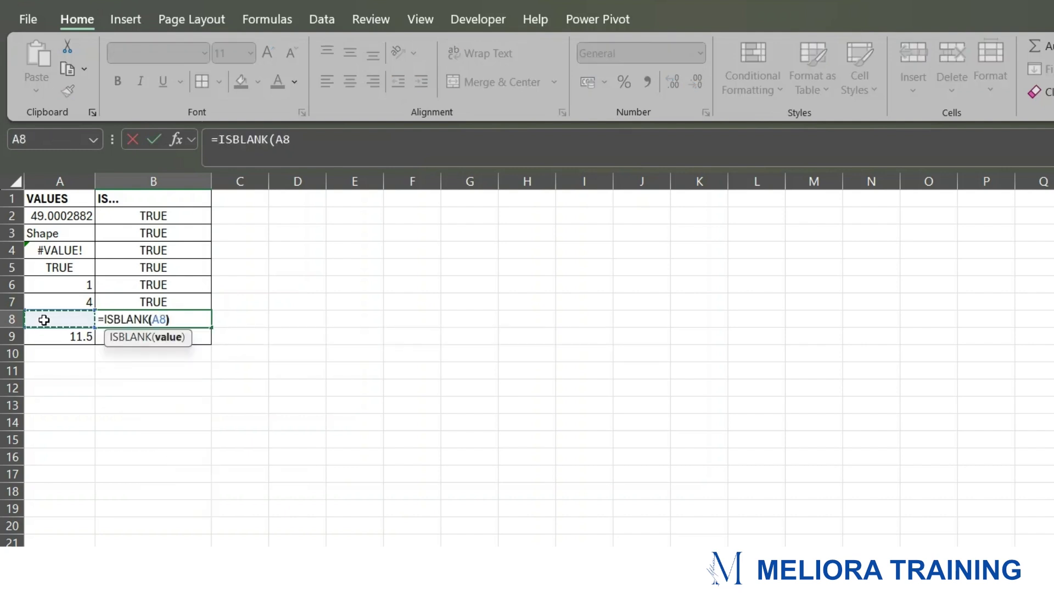
key(Return)
click(193, 316)
click(69, 319)
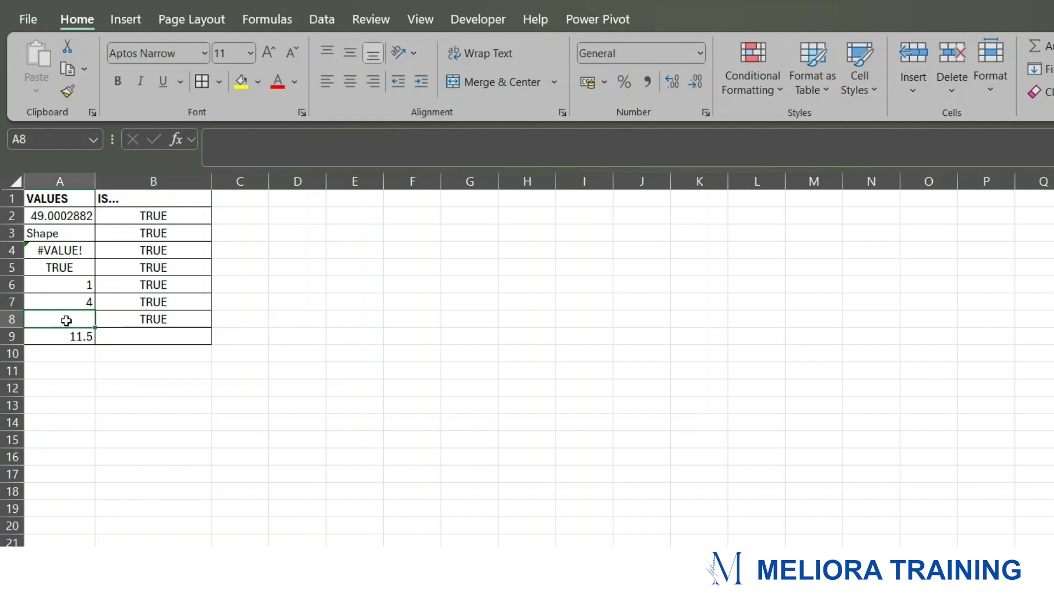
- Try to enter an ISFORMULA formula in B9
click(124, 335)
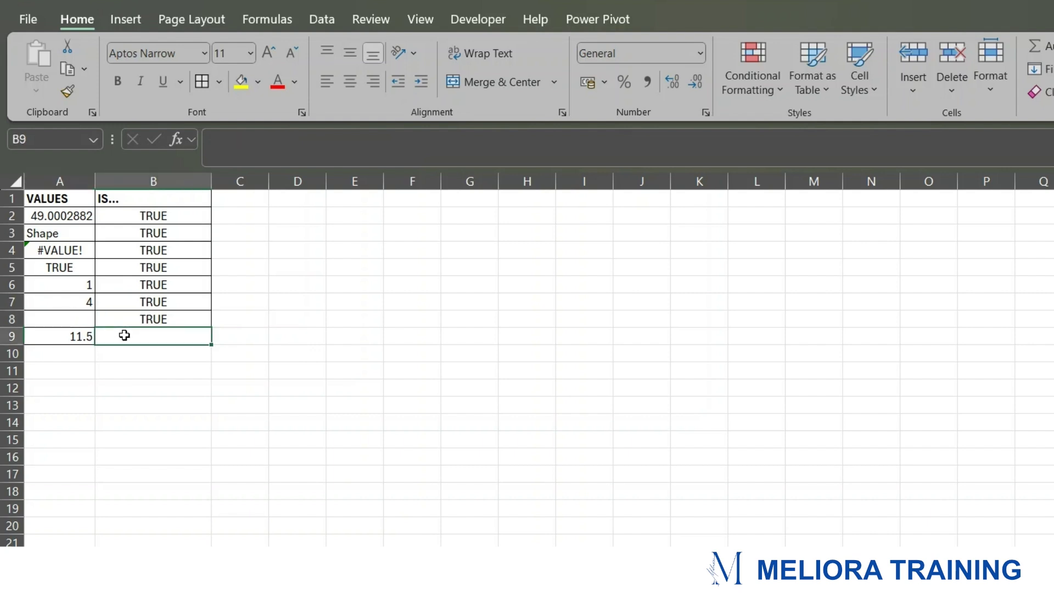
text(=IS)
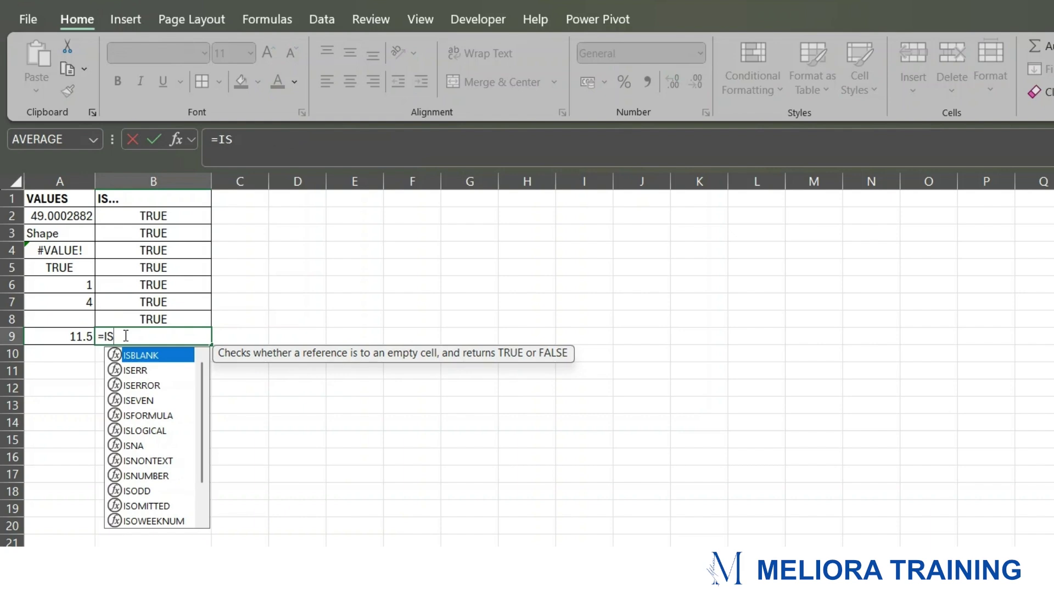
text(FOMR)
key(BackSpace)
key(BackSpace)
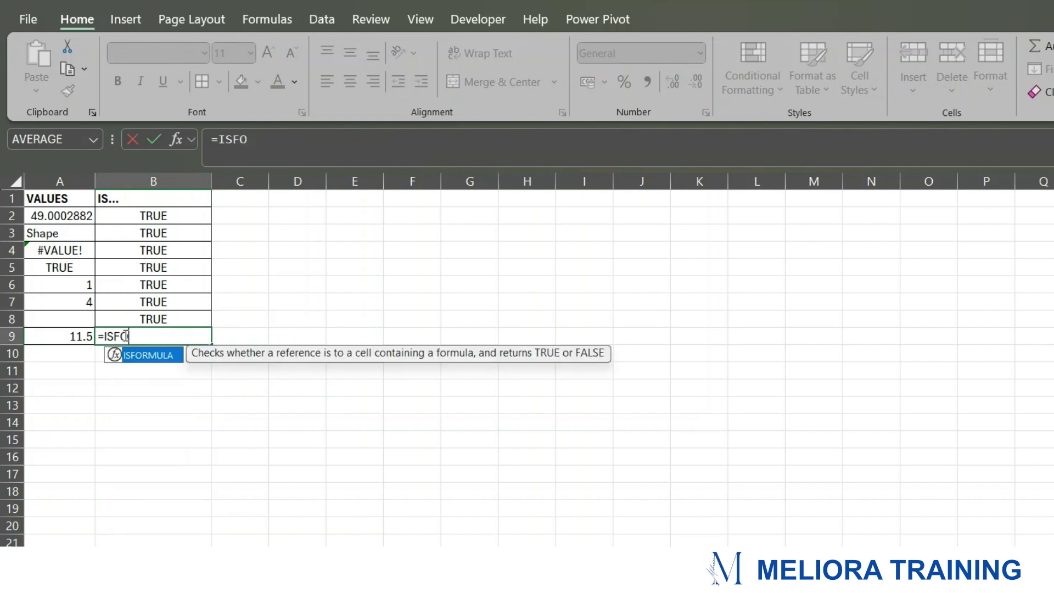
key(Escape)
key(Tab)
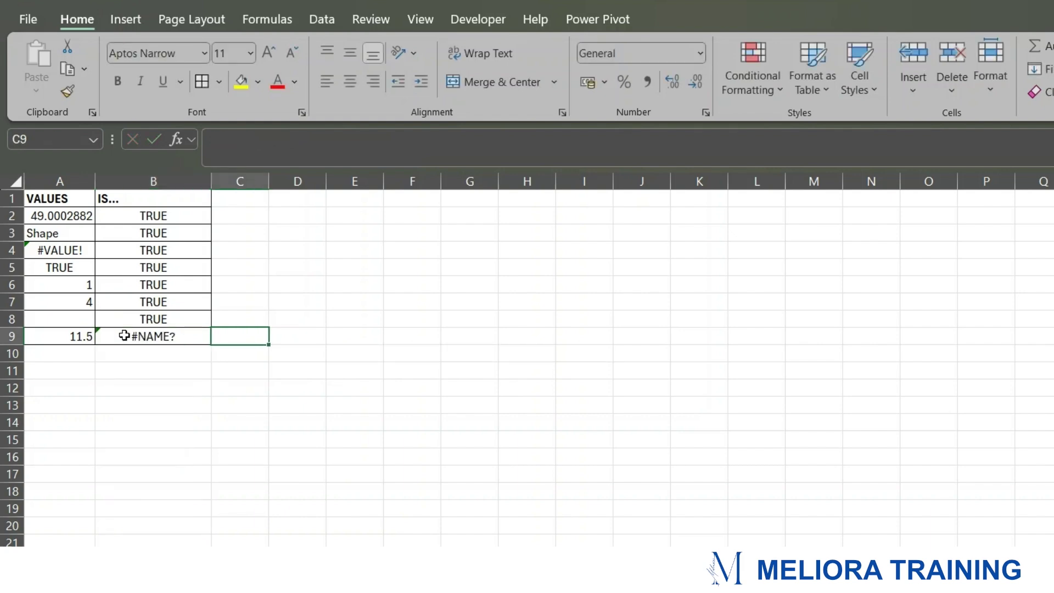
- Correct the incomplete entry in B9 to =ISFORMULA(A9), and check it against the formula in A9
click(134, 336)
click(265, 144)
key(BackSpace)
key(BackSpace)
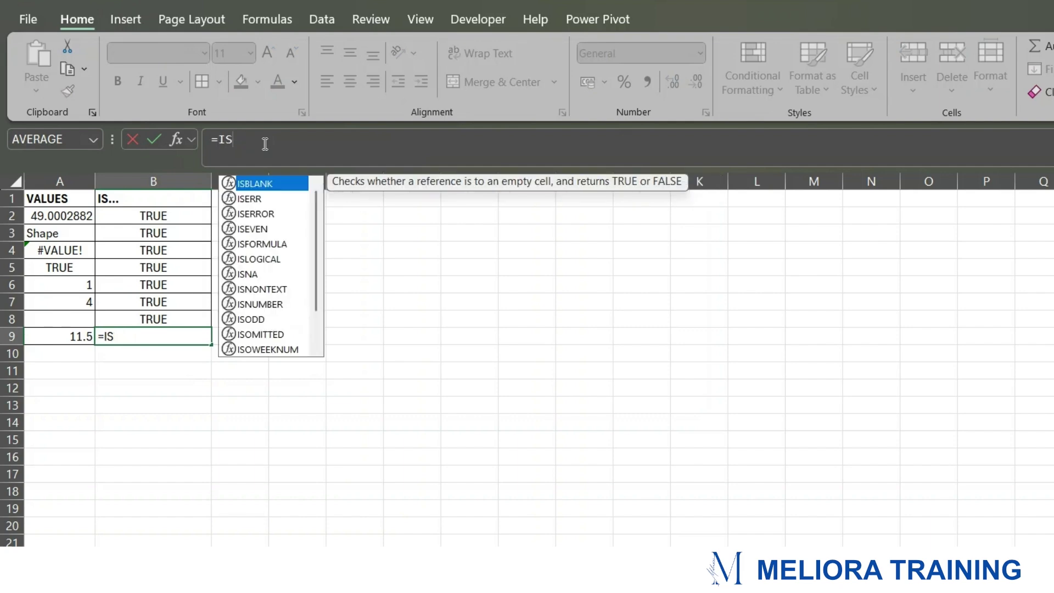
text(FO)
key(Tab)
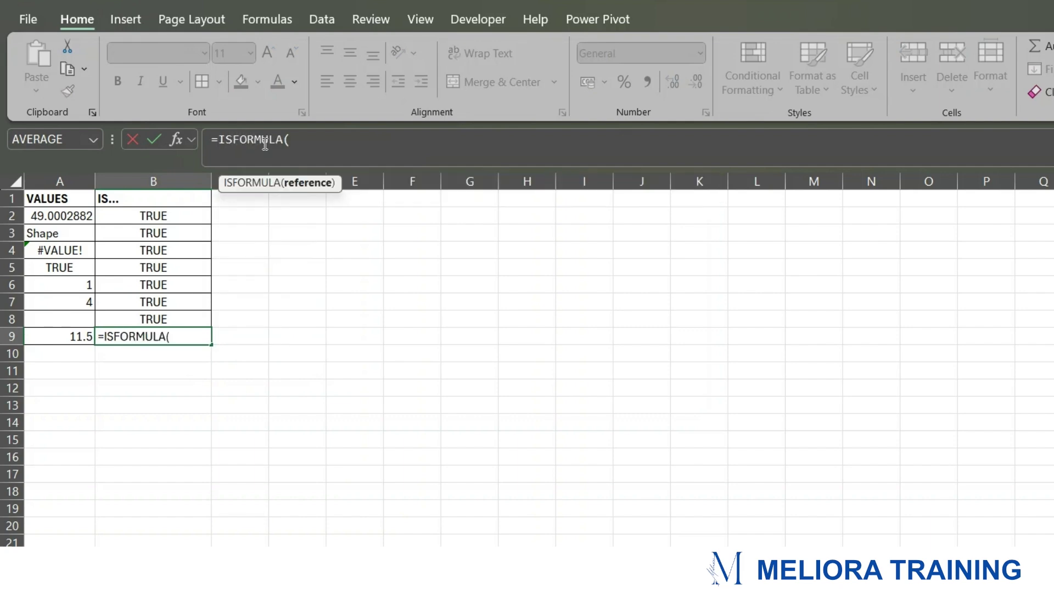
click(67, 337)
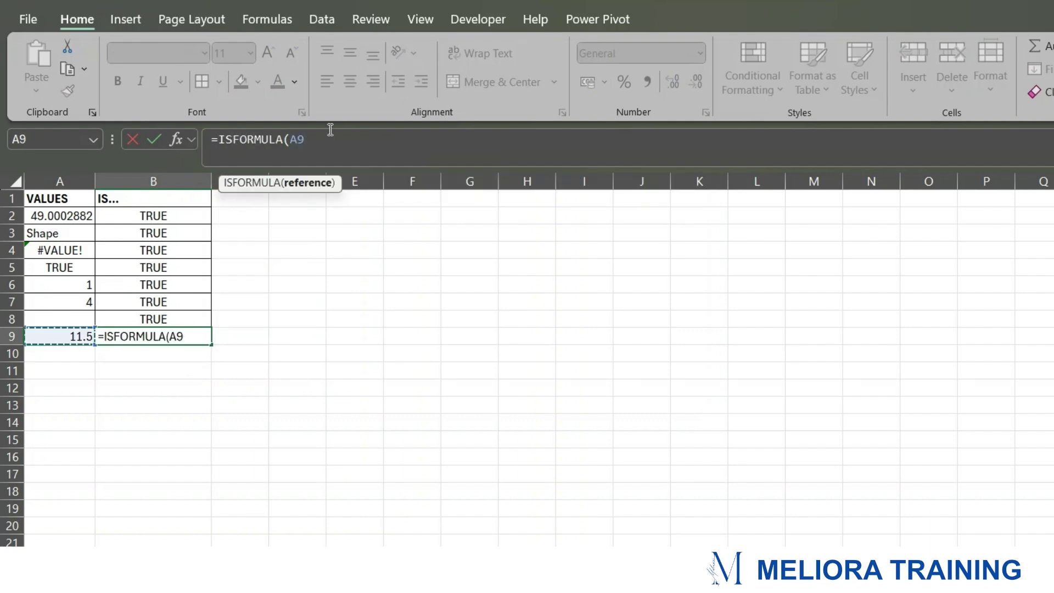
text())
key(Return)
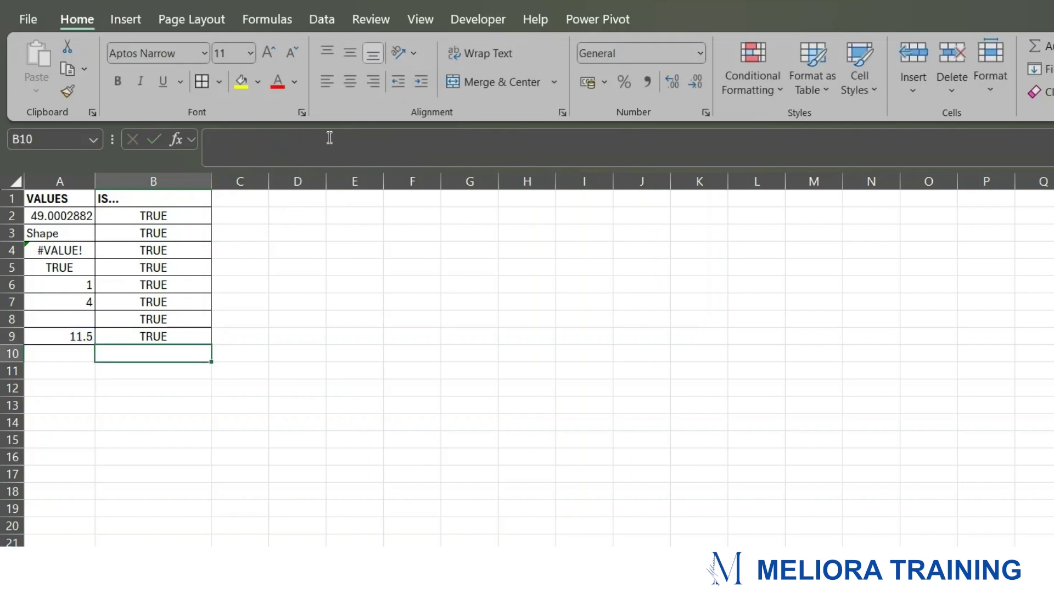
click(62, 336)
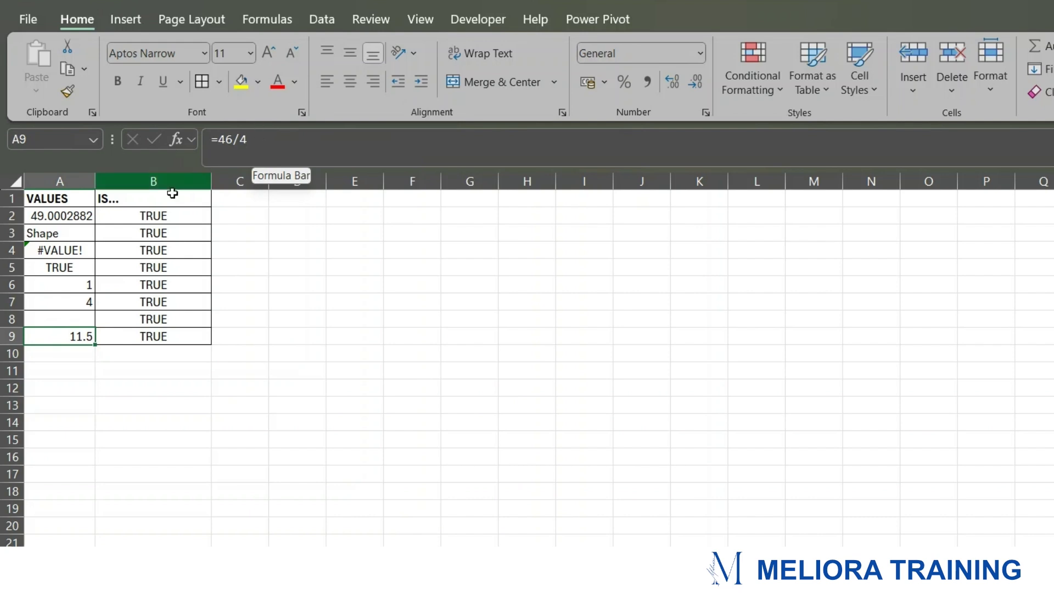
click(162, 331)
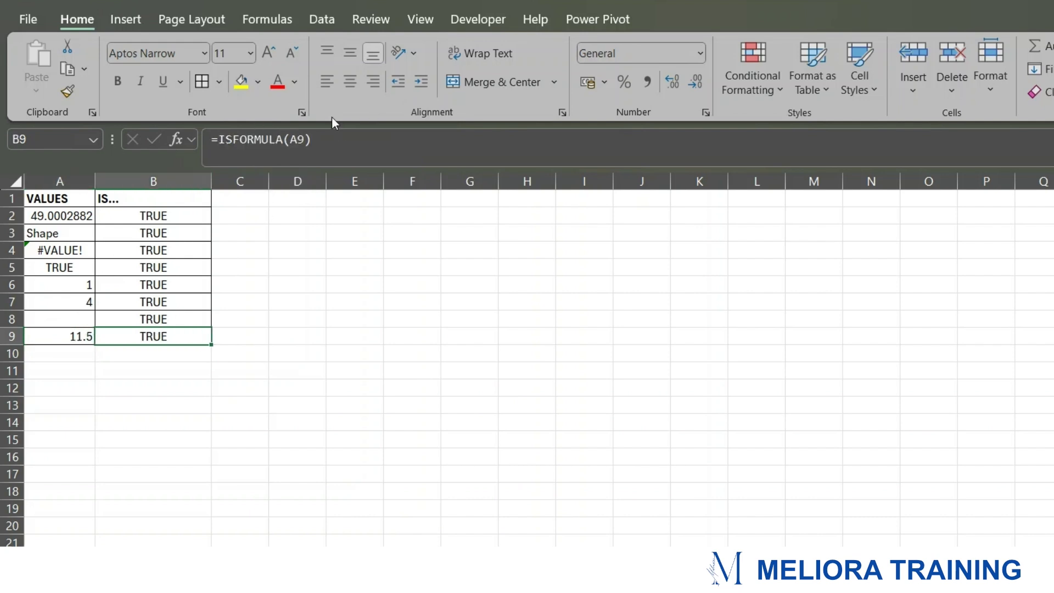
click(287, 372)
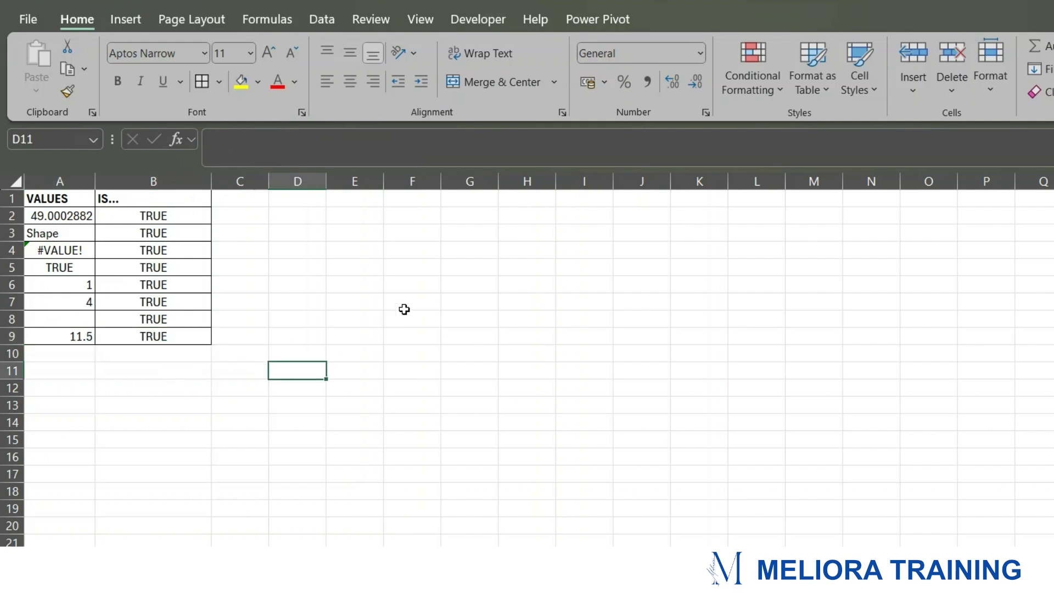